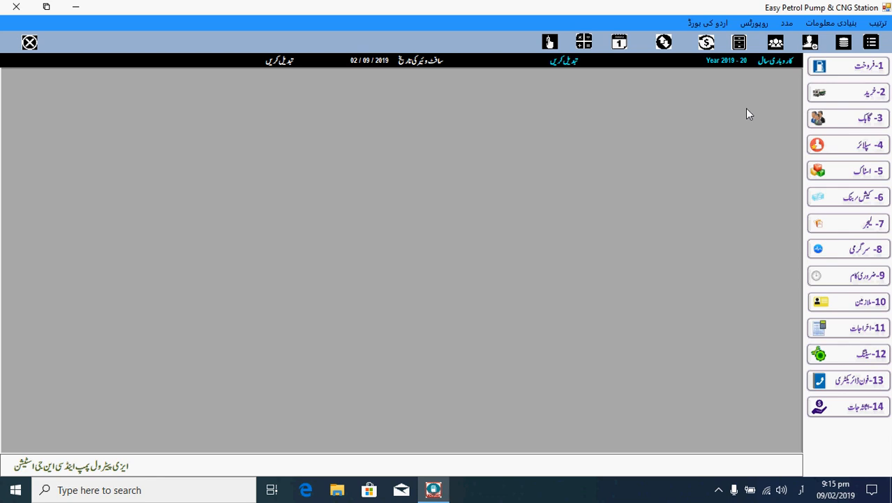
- Start a new product record in the stock section and name it پٹرول
left_click(850, 179)
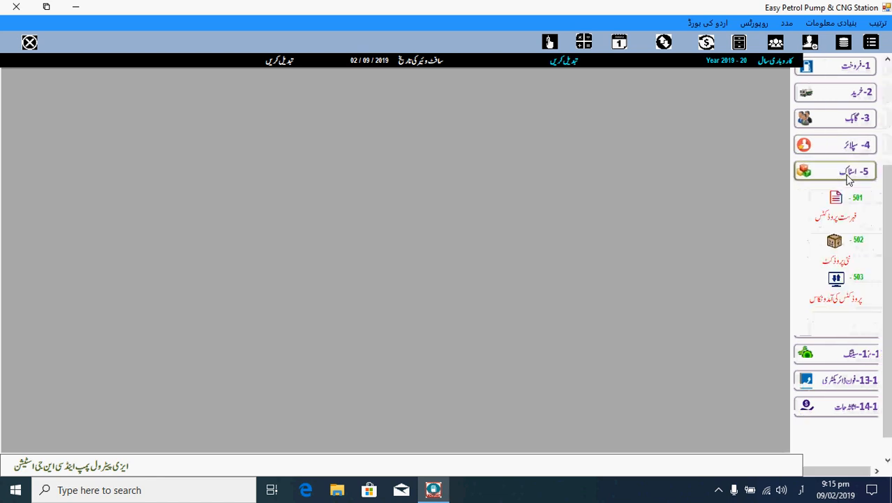
left_click(845, 261)
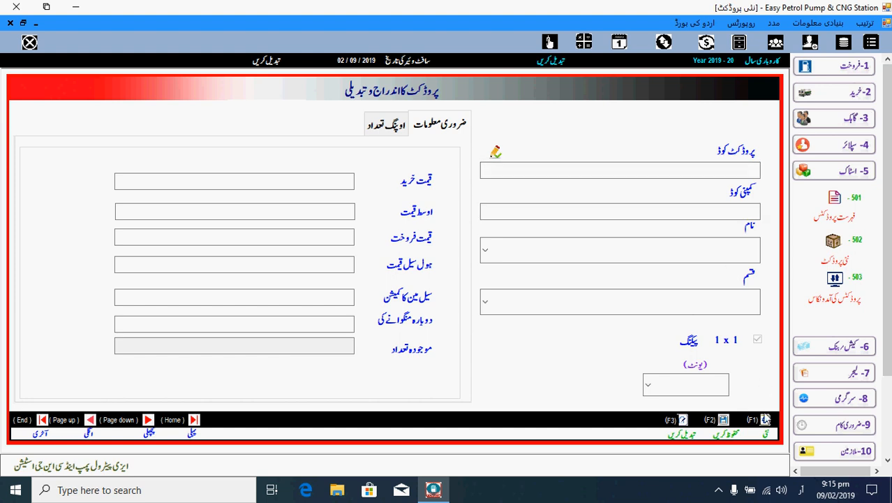
left_click(766, 420)
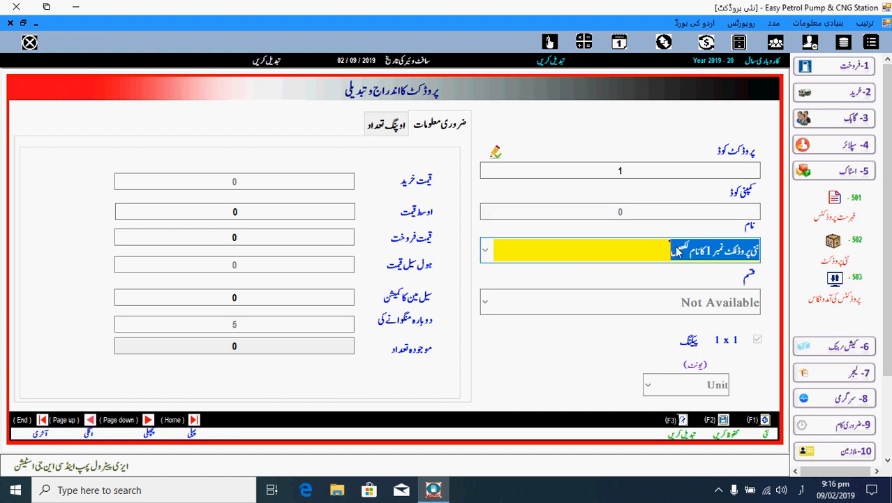
type("پٹرول")
key("Return")
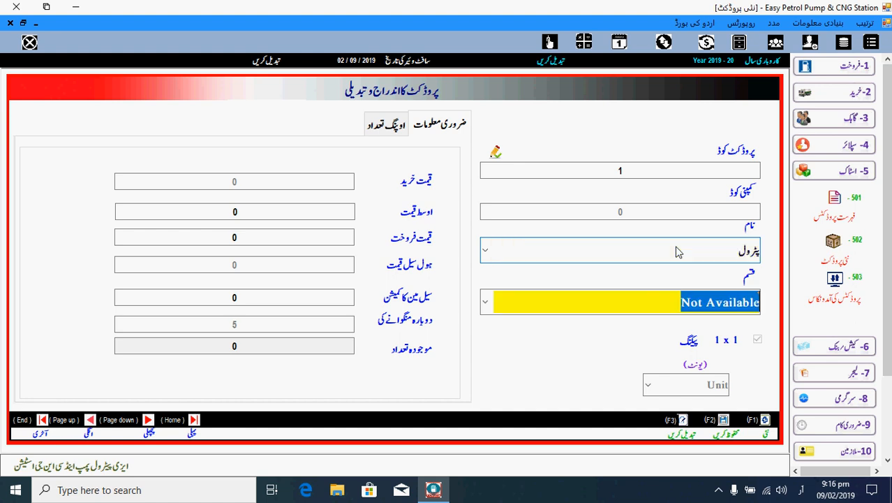
- Set the petrol product's type to پٹرول and its unit to لیٹر
type("پ")
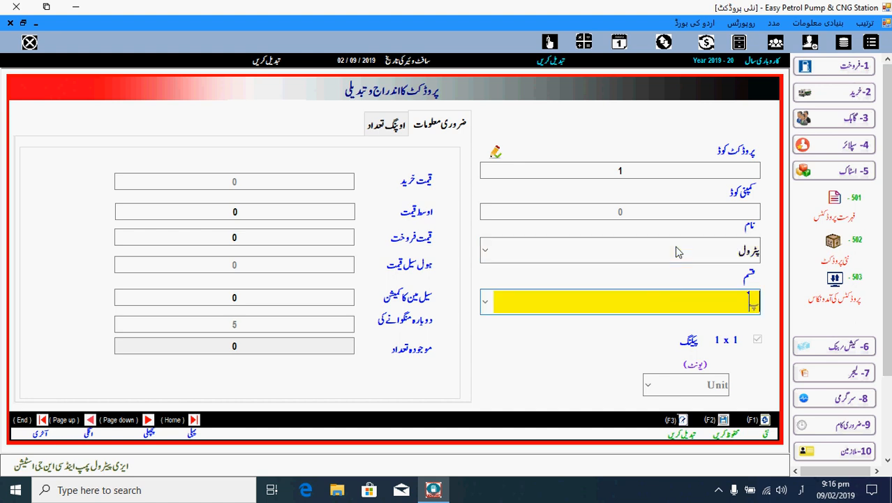
type("ٹرول")
key("Tab")
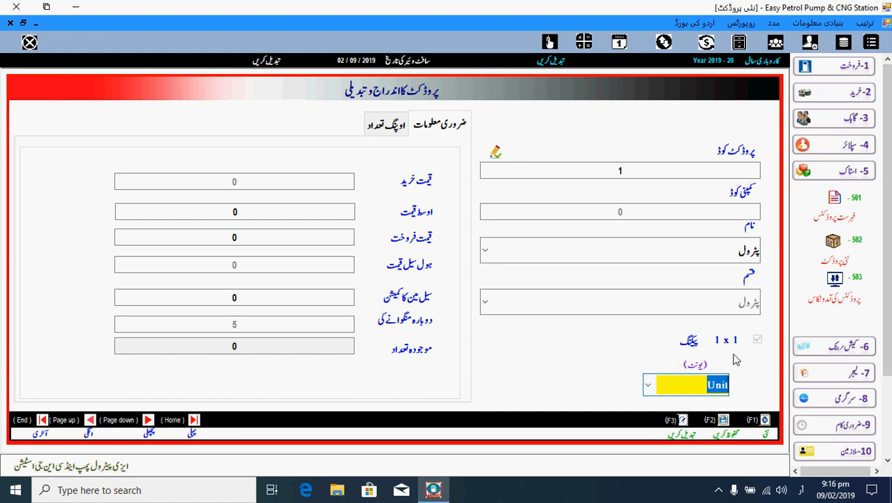
type("لیٹر")
key("Return")
- Set the petrol product's purchase price to 110, sale price to 118 and wholesale price to 117
type("11")
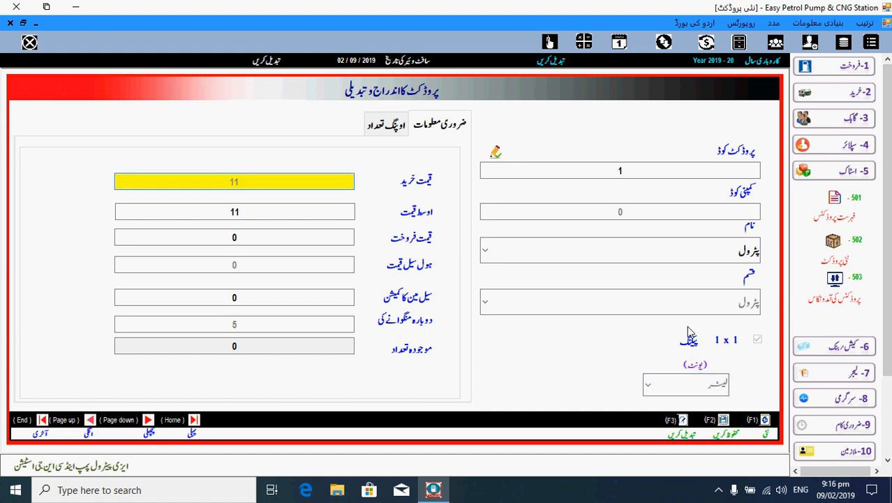
type("0")
key("Return")
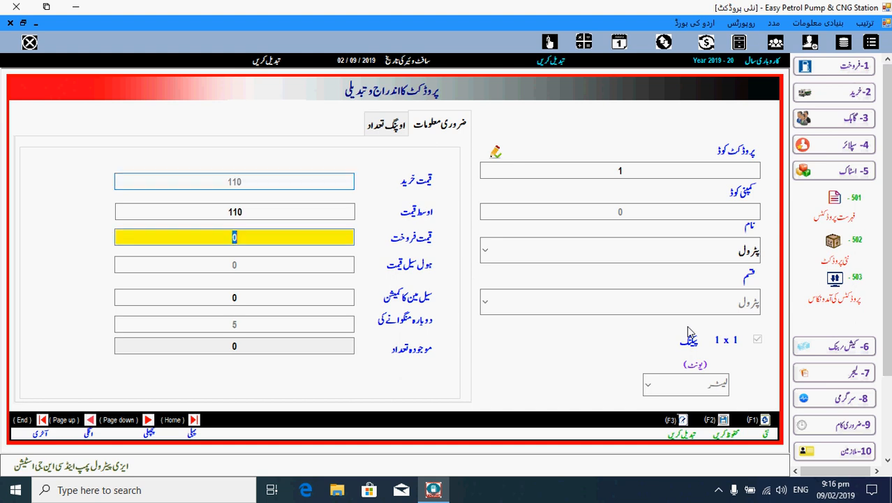
type("118")
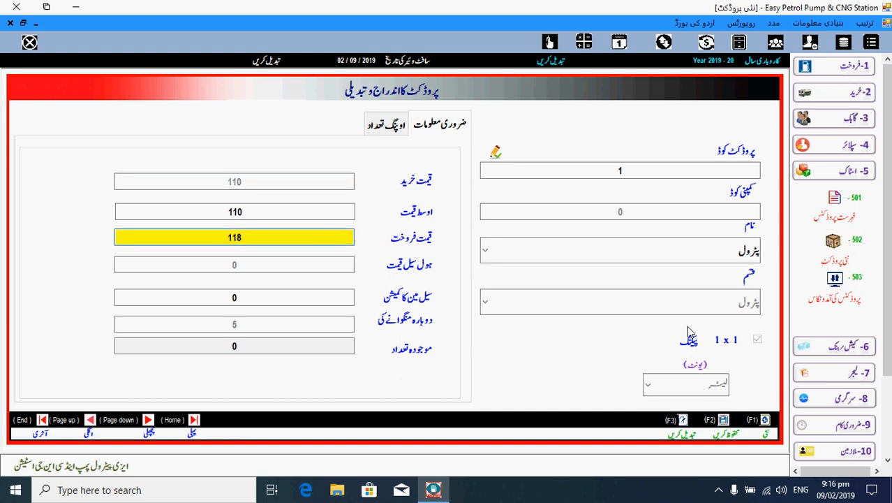
key("Return")
type("117")
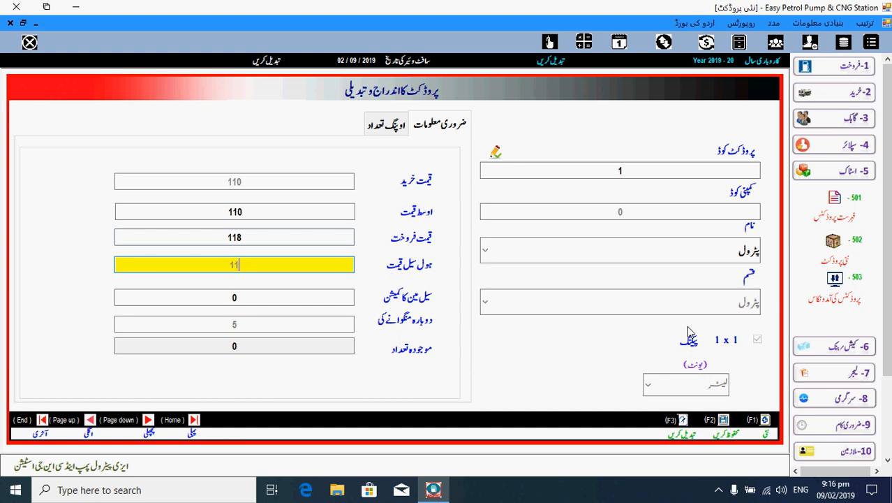
key("Return")
- Skip the salesman commission and set the petrol product's reorder quantity to 2000
key("Return")
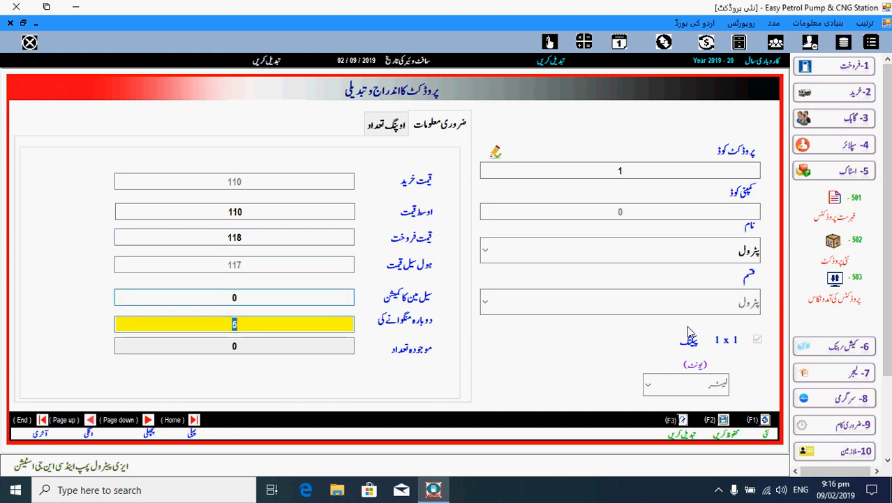
type("2")
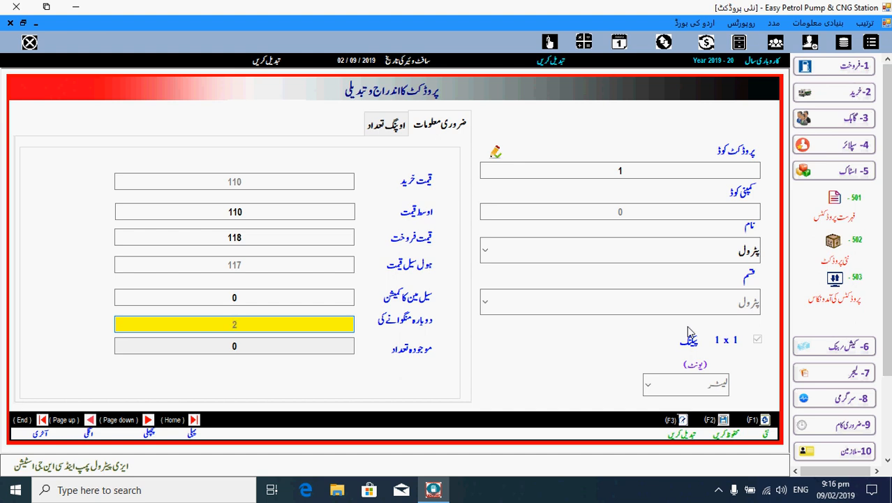
type("000")
key("Return")
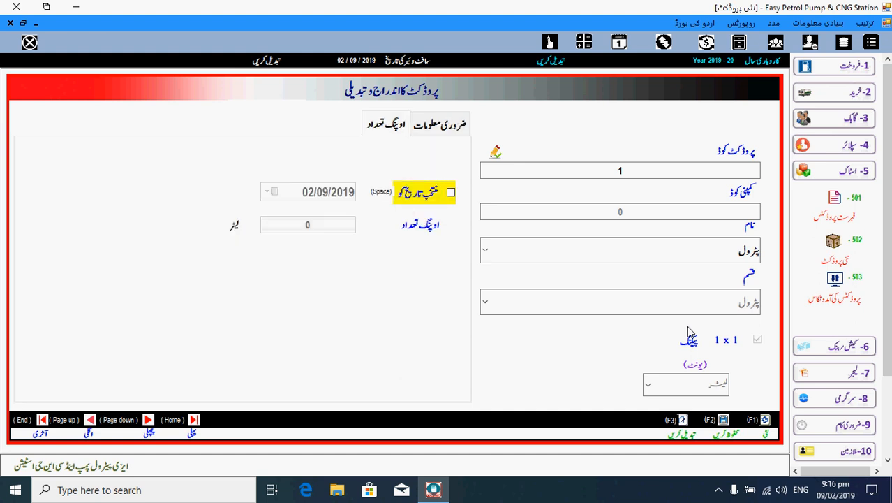
- Enable the dated opening quantity for petrol, set it to 7000 litres and save the product
left_click(450, 193)
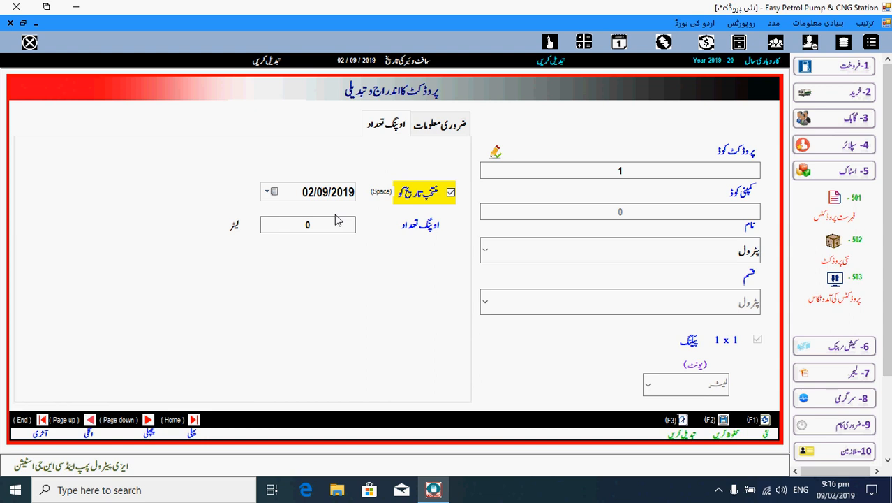
left_click(312, 226)
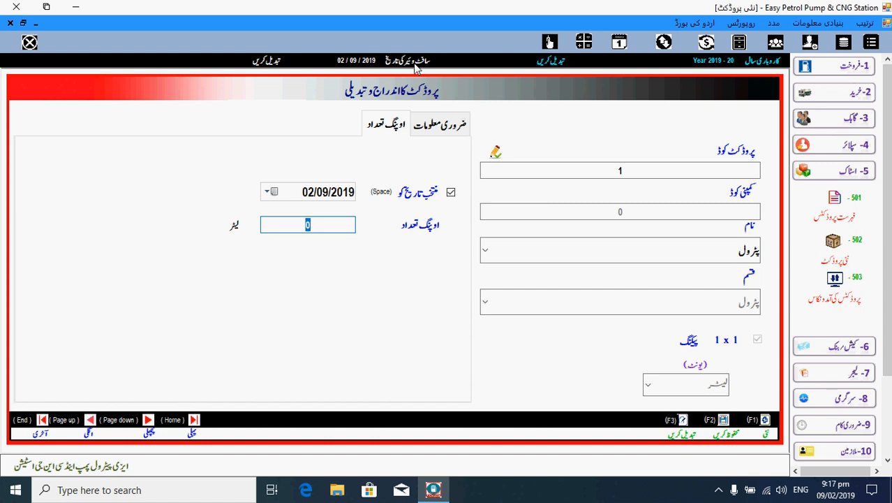
left_click(265, 60)
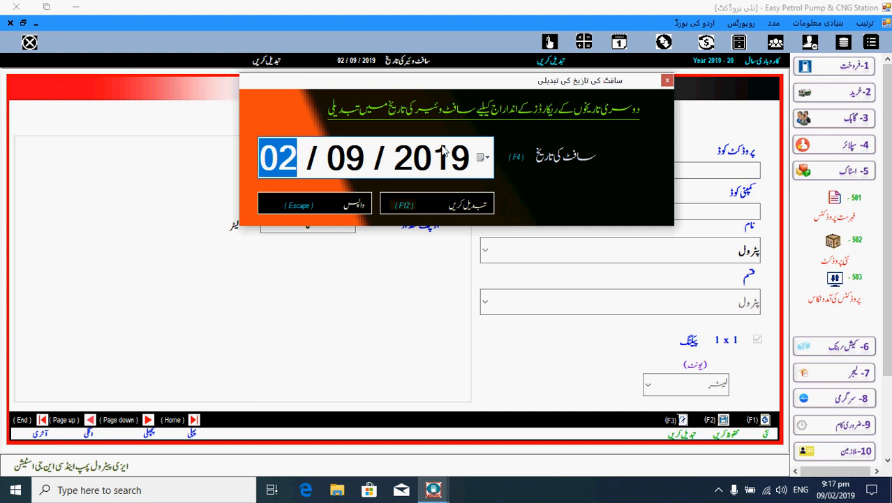
left_click(333, 206)
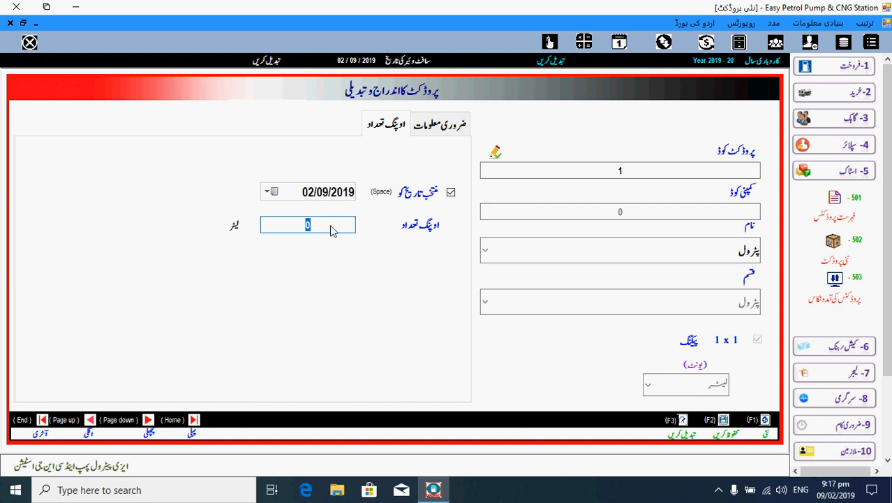
type("7000")
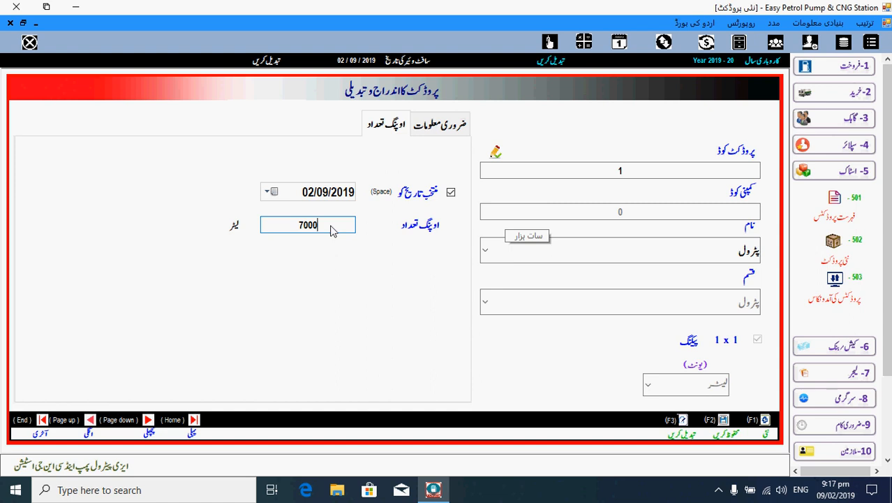
key("F2")
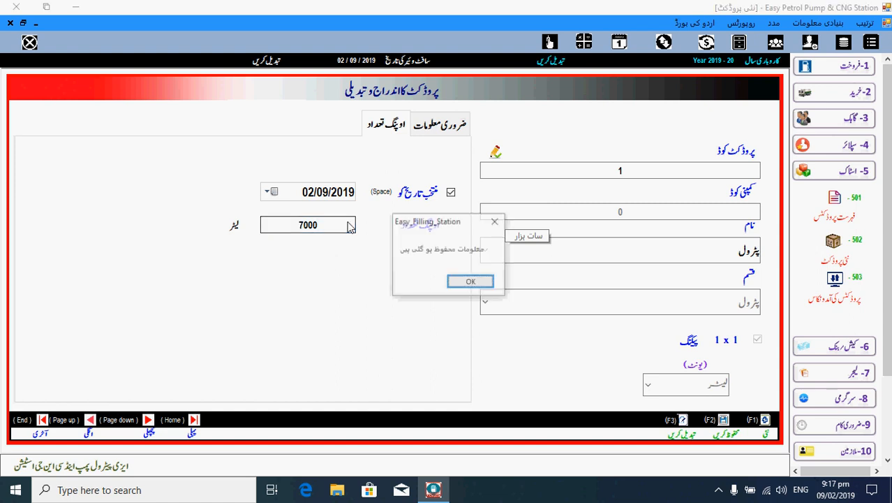
key("Return")
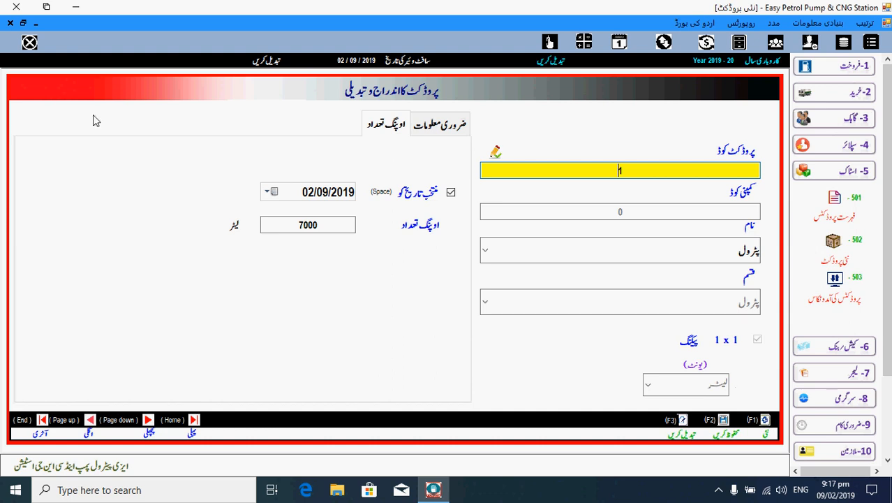
- Close the saved petrol form, start another new product record and name it ڈیزل
left_click(10, 23)
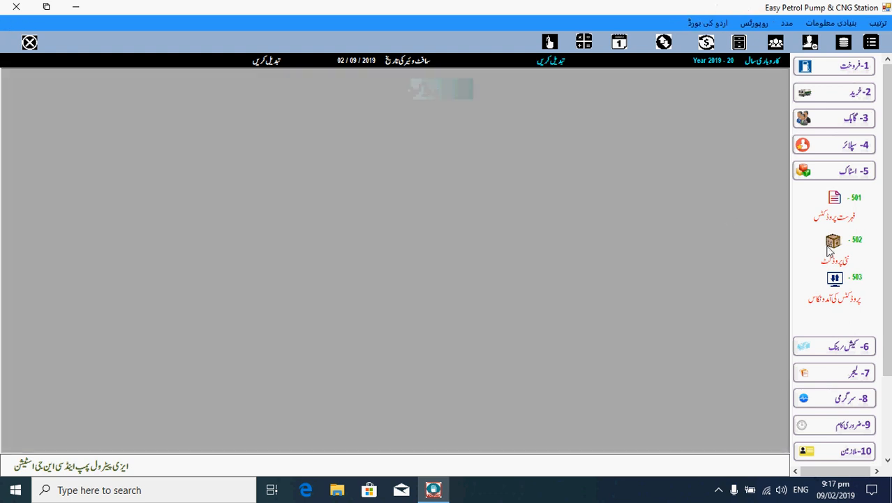
left_click(844, 219)
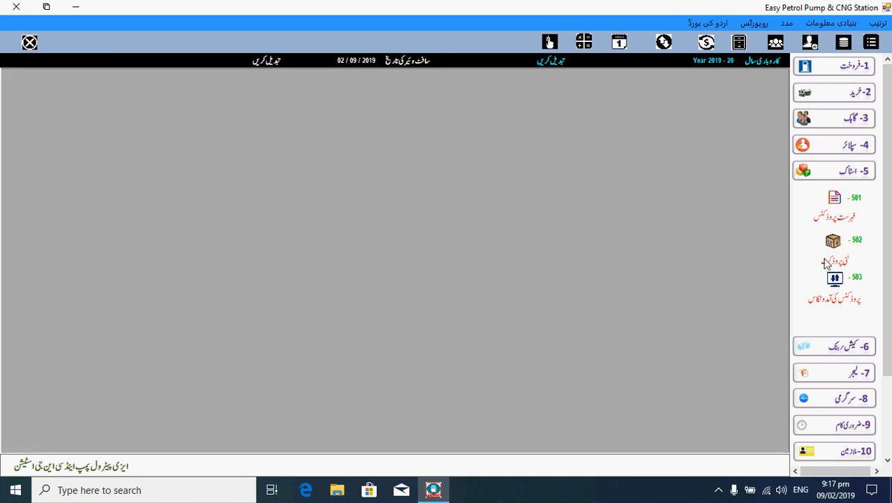
left_click(842, 261)
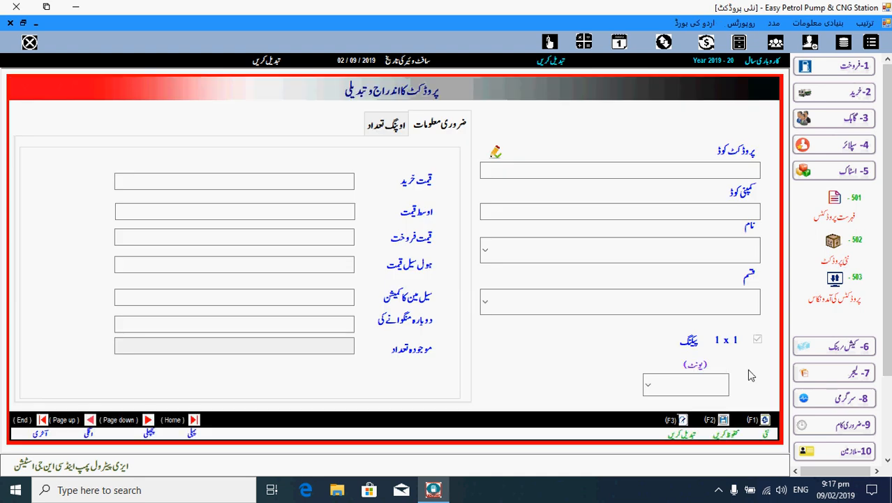
left_click(766, 419)
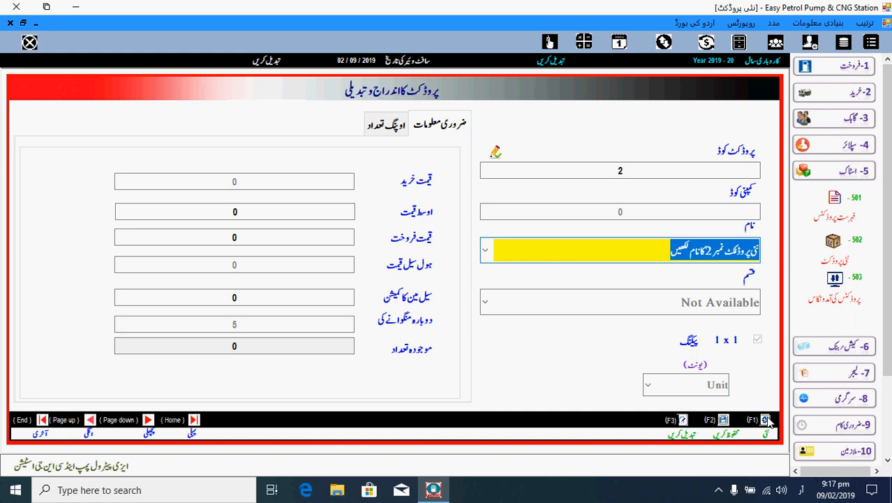
type("ڈیزل")
key("Return")
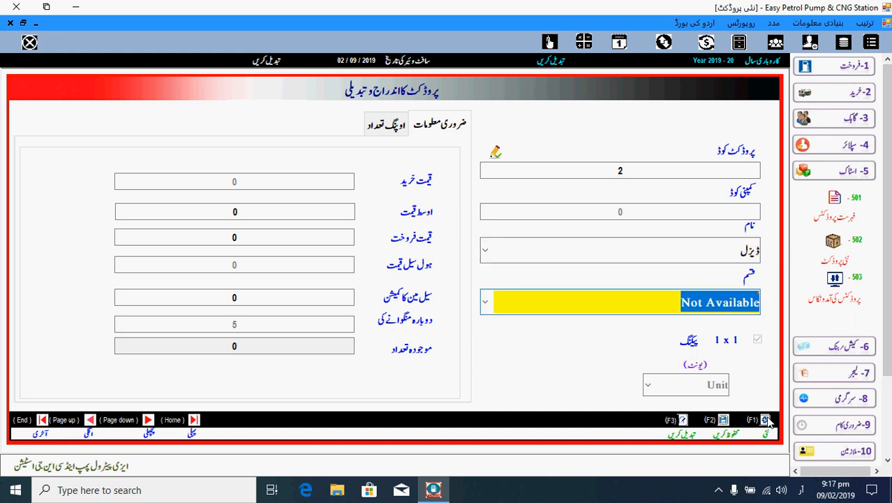
- Set the diesel product's type to ڈیزل and its unit to لیٹر
key("BackSpace")
type("ڈ")
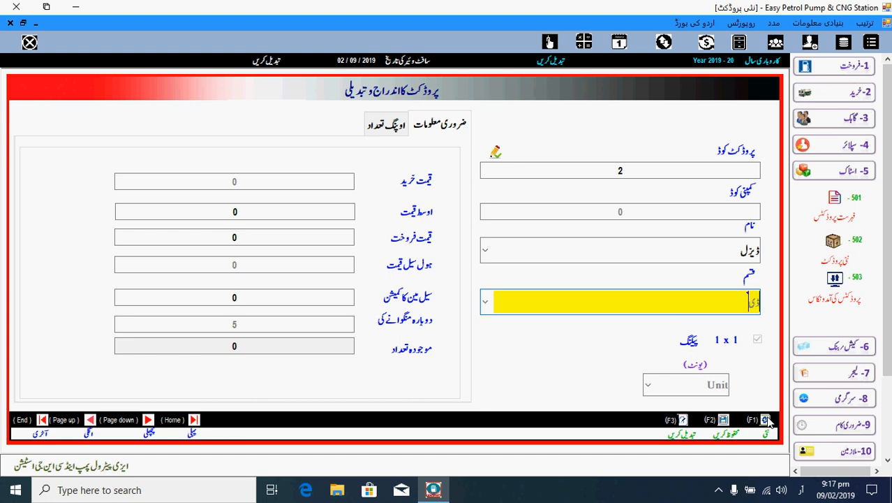
type("یزل")
key("BackSpace")
key("BackSpace")
type("زل")
key("Return")
type("ل")
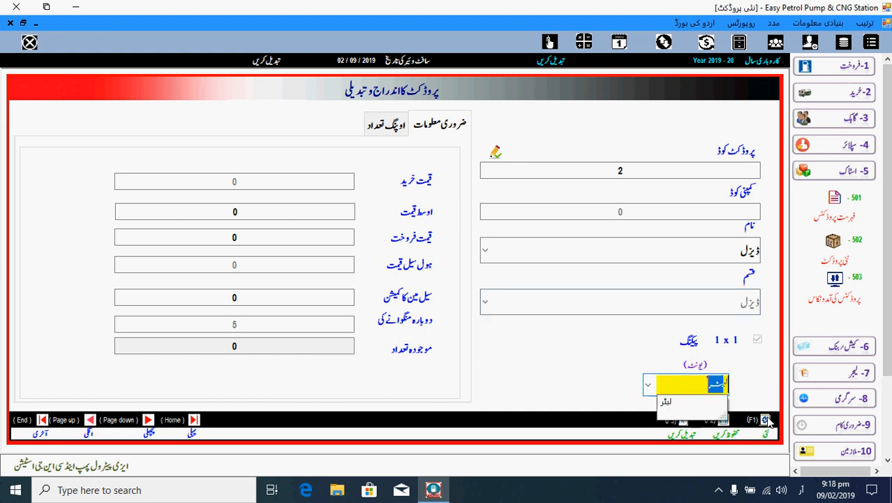
type("یٹ")
key("Return")
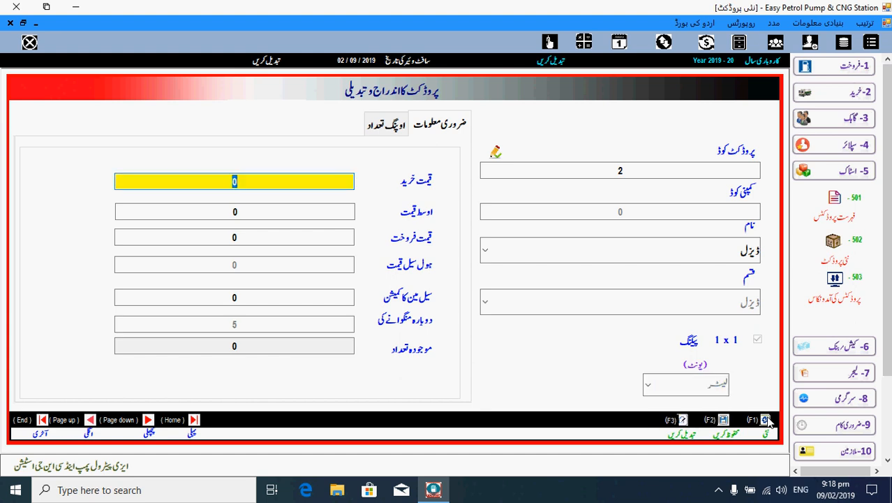
- Set the diesel product's purchase price to 118 and its sale price to 124
type("118")
key("Return")
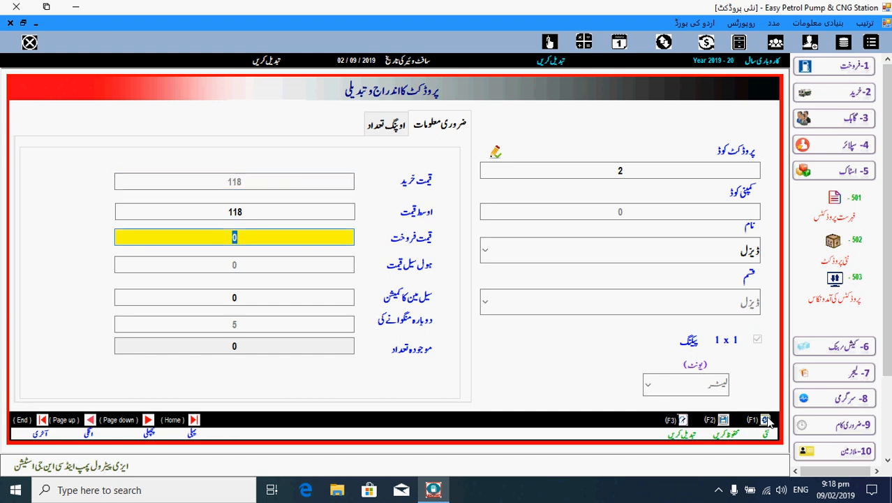
type("124")
key("Return")
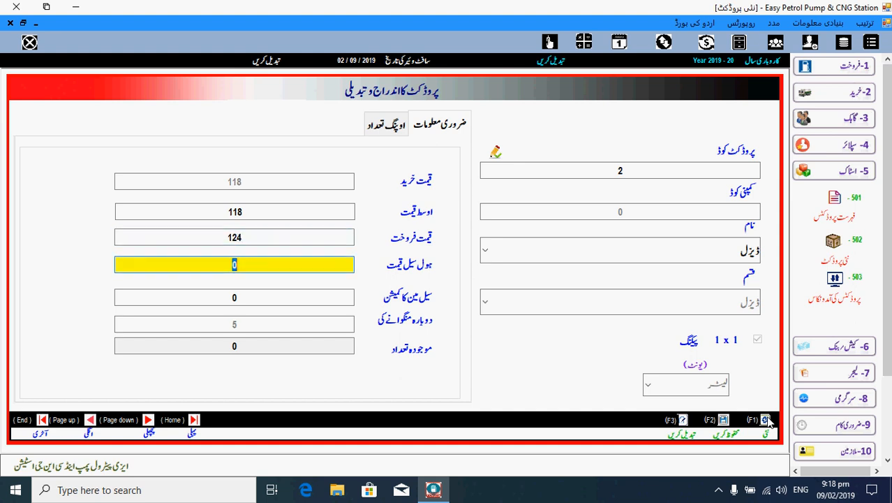
- Skip the wholesale price and salesman commission, and set the diesel product's reorder quantity to 5000
key("Return")
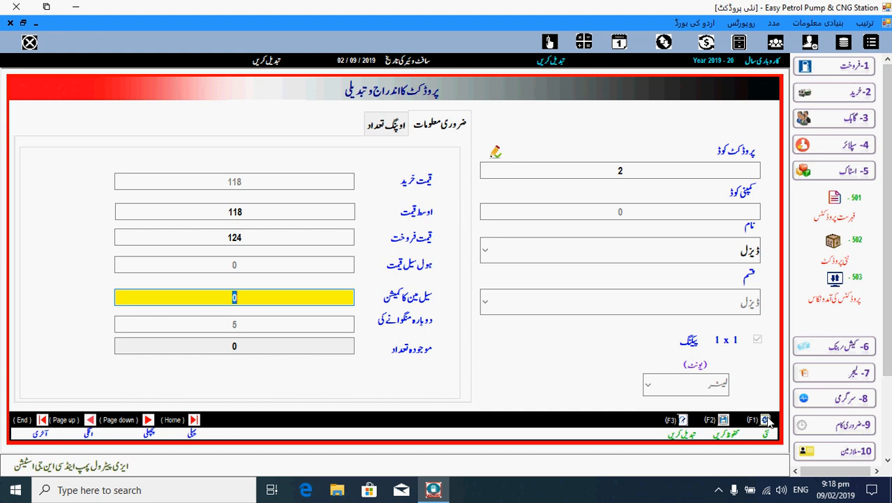
key("Return")
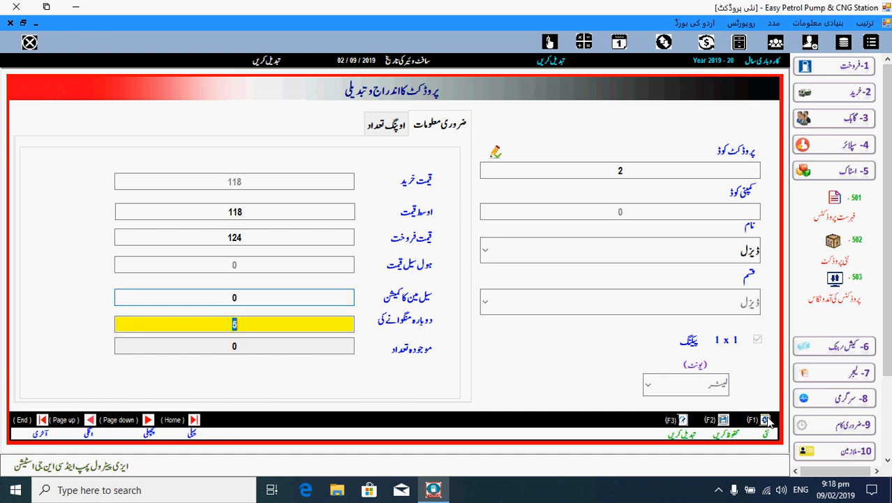
type("5000")
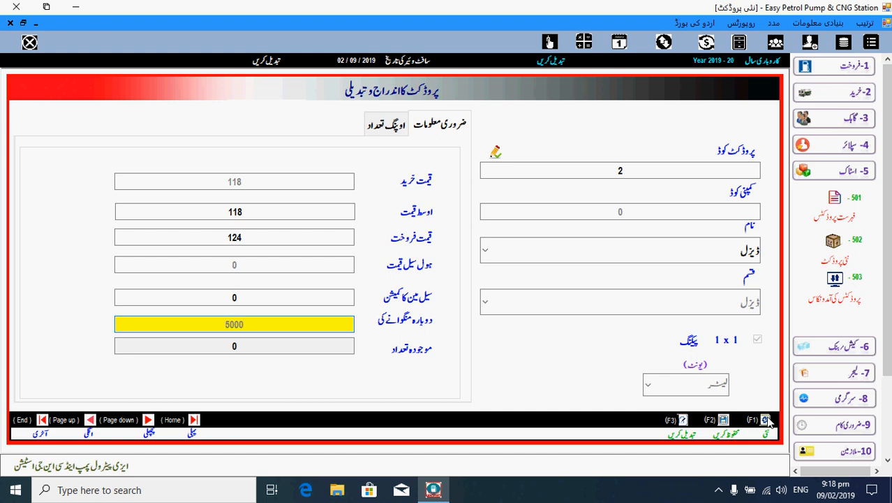
key("Return")
- Set the diesel product's opening quantity to 10000 litres dated 02/09/2019, save the record and close the product form
key("Return")
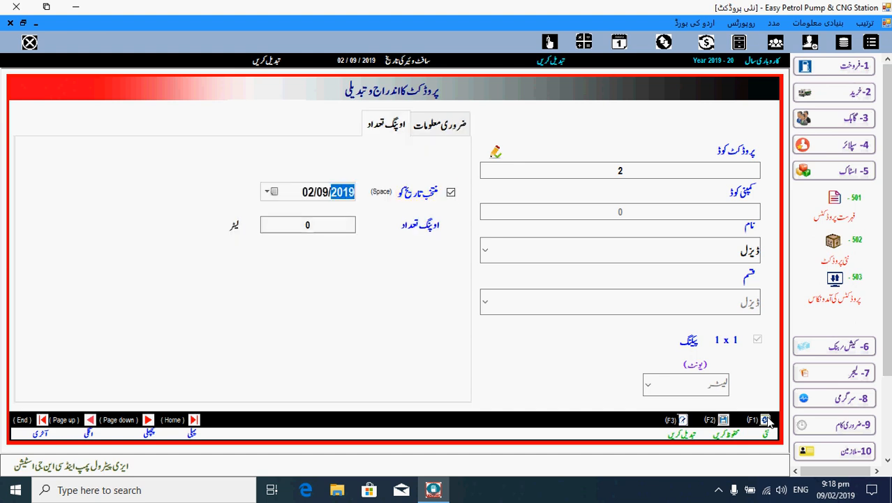
key("Return")
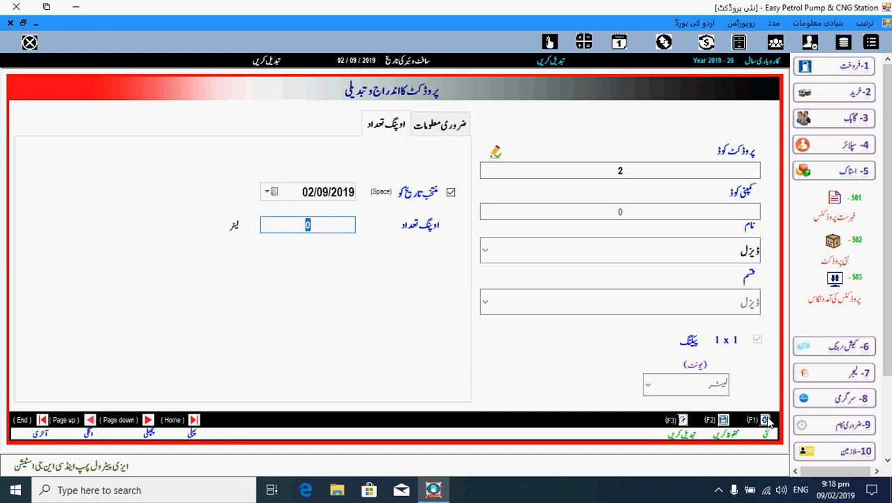
type("10000")
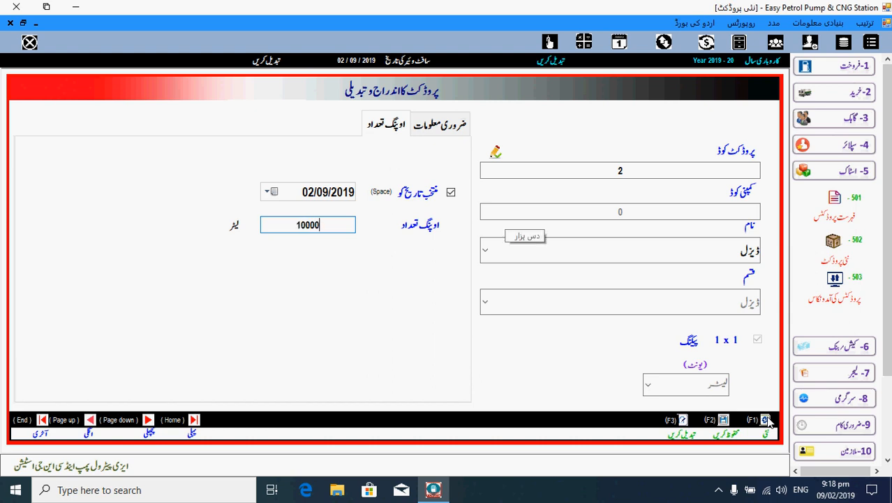
key("F2")
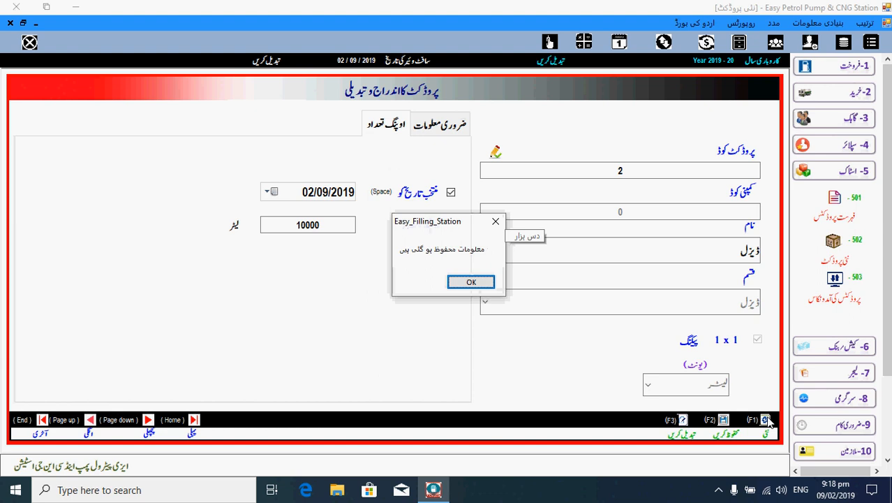
key("Return")
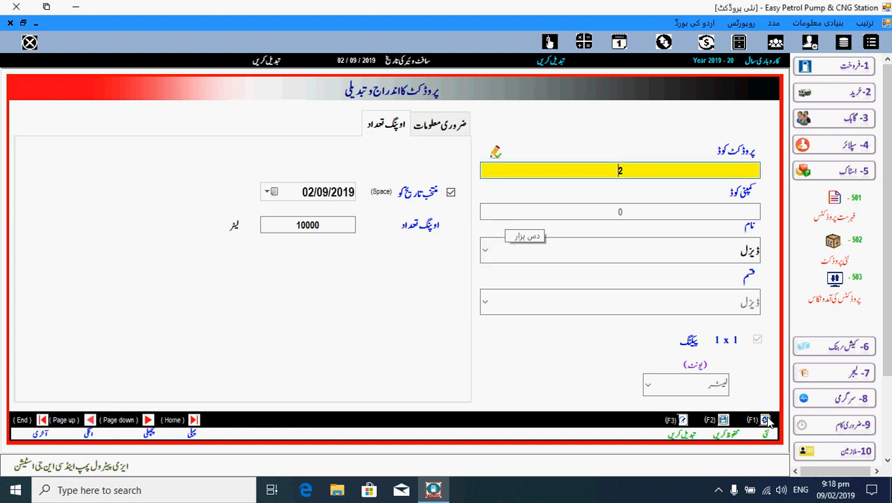
left_click(10, 24)
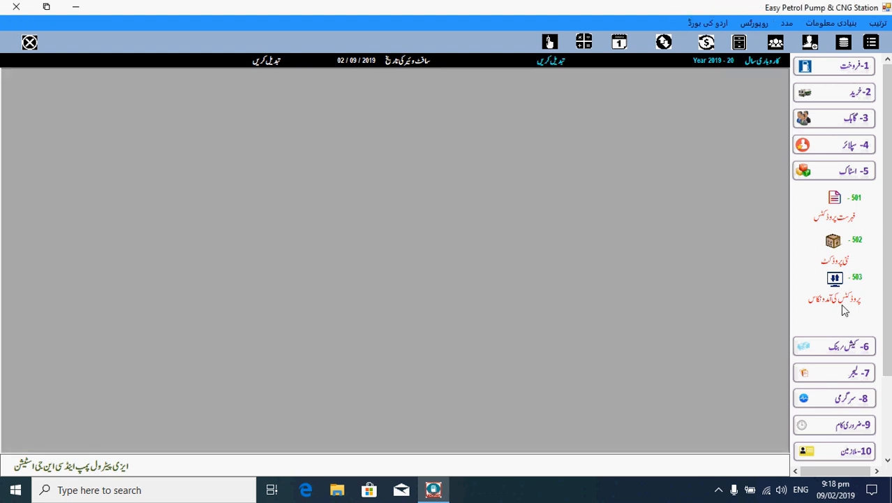
- Load the up-to-date product list, check the diesel row's stock quantity and close the list
left_click(838, 218)
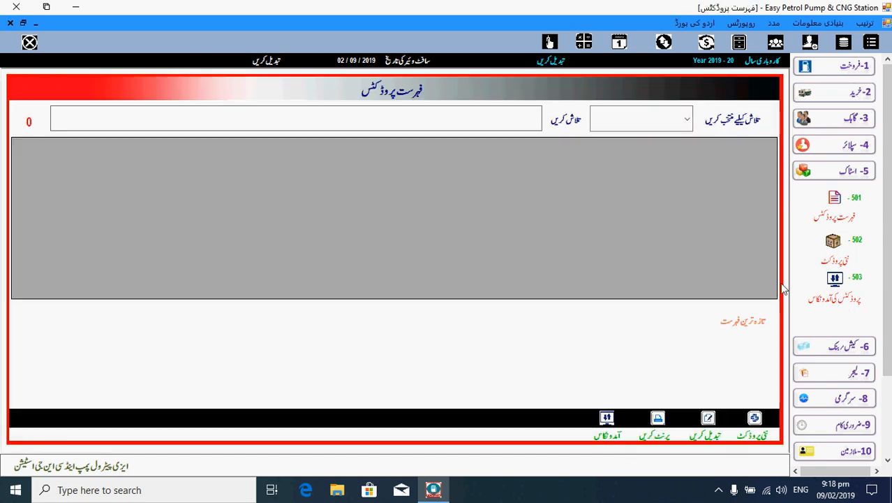
left_click(756, 319)
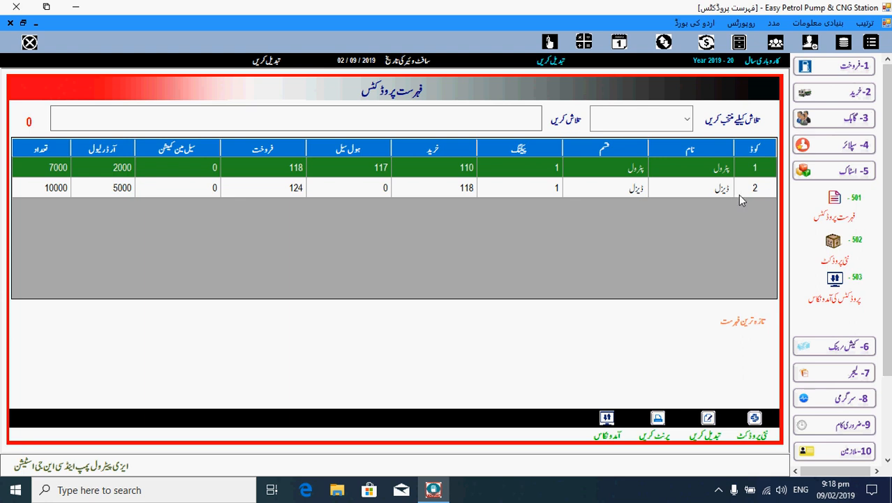
left_click(42, 191)
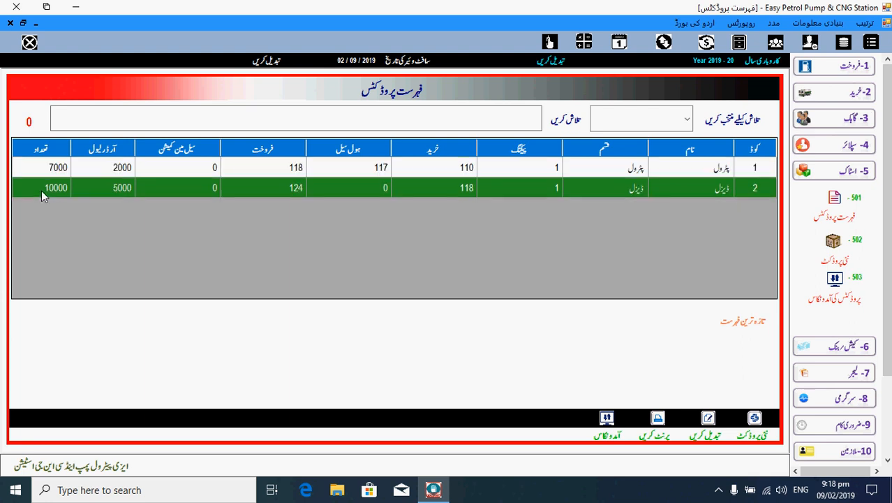
left_click(11, 23)
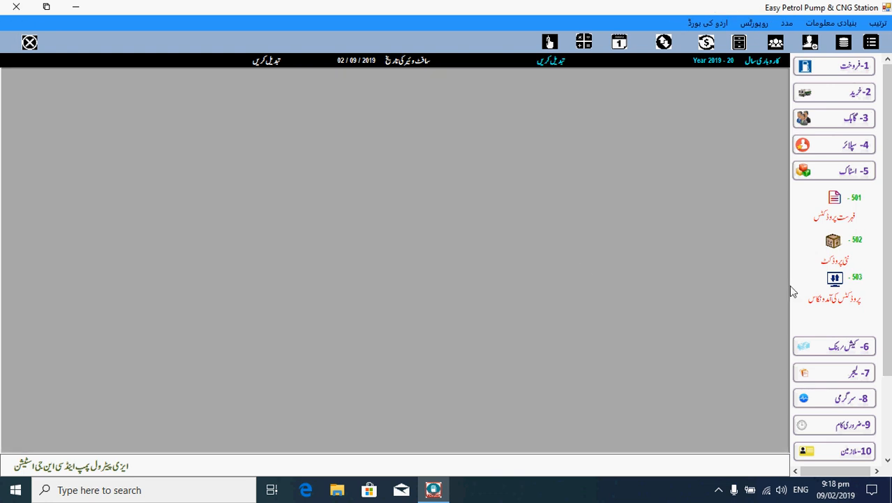
- View the stock in/out report for product code 1 from 24/08/2019 to 02/09/2019, and close it
left_click(838, 306)
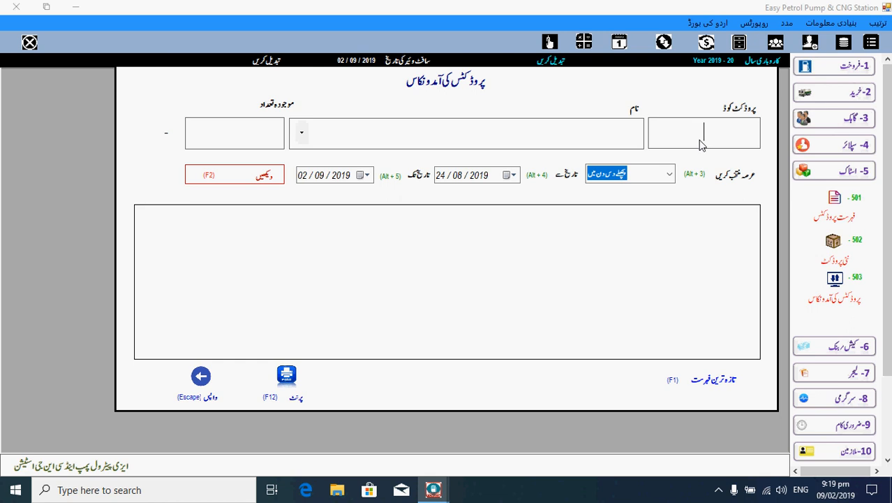
type("1")
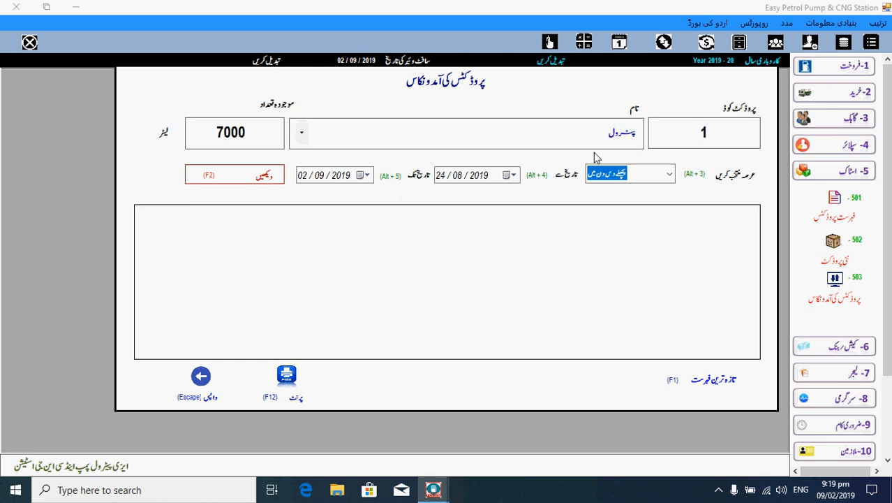
left_click(255, 174)
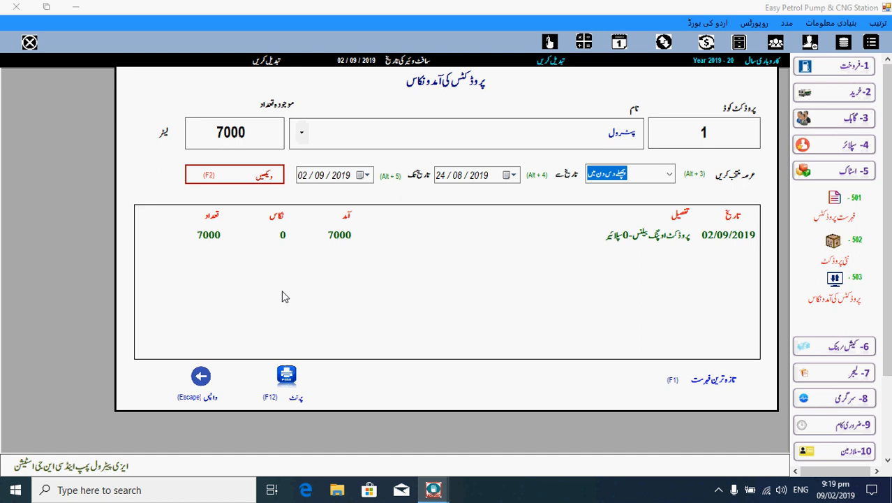
left_click(201, 377)
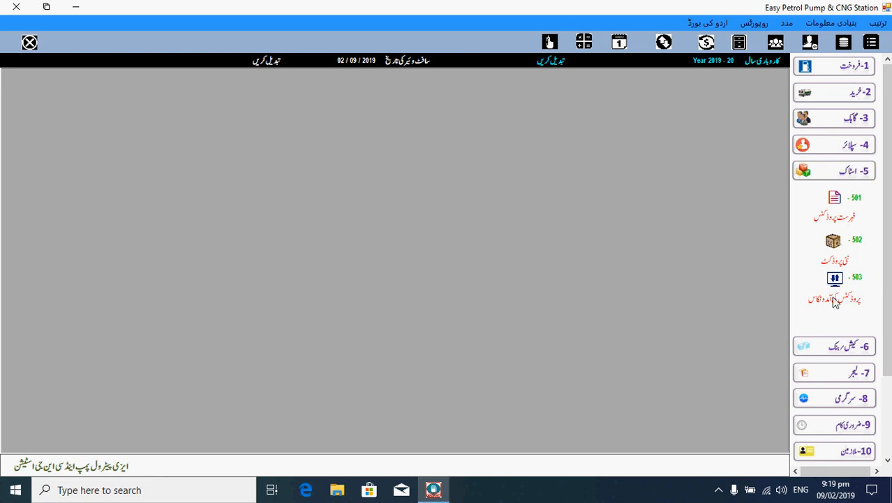
- Open the dispenser entry form in the settings section and give the first dispenser code 1
left_click(847, 173)
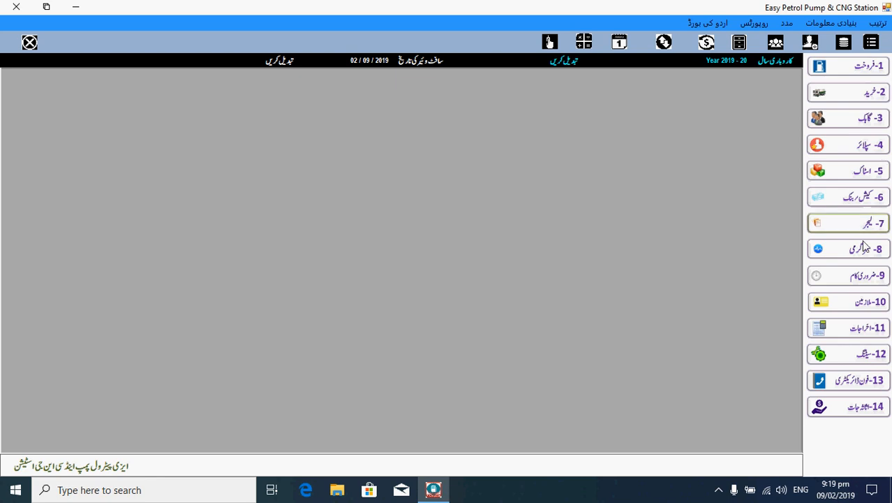
left_click(855, 355)
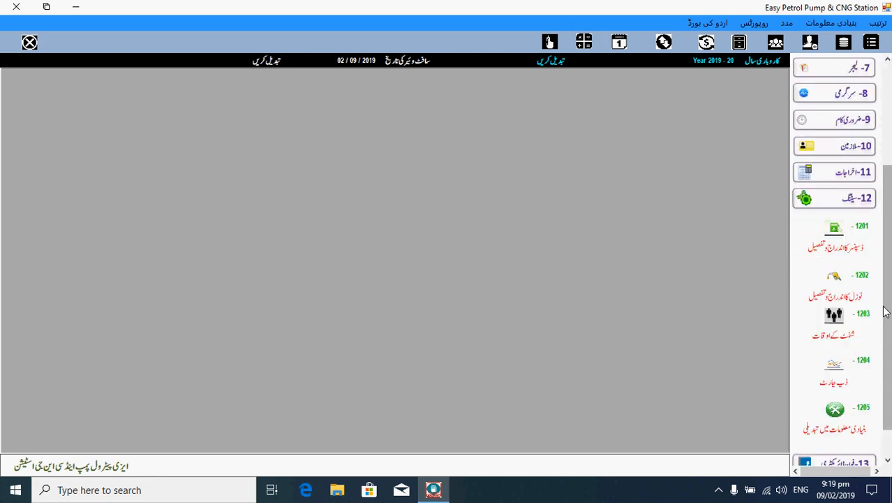
scroll(886, 313, "down", 1)
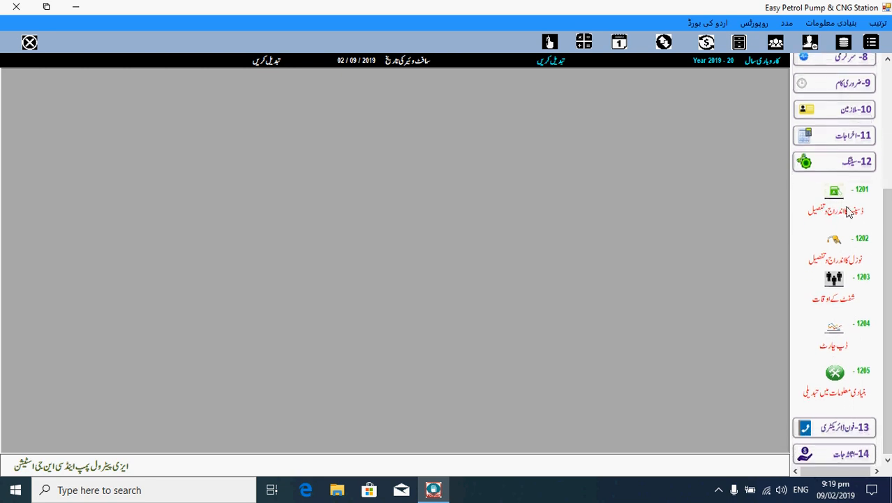
left_click(848, 212)
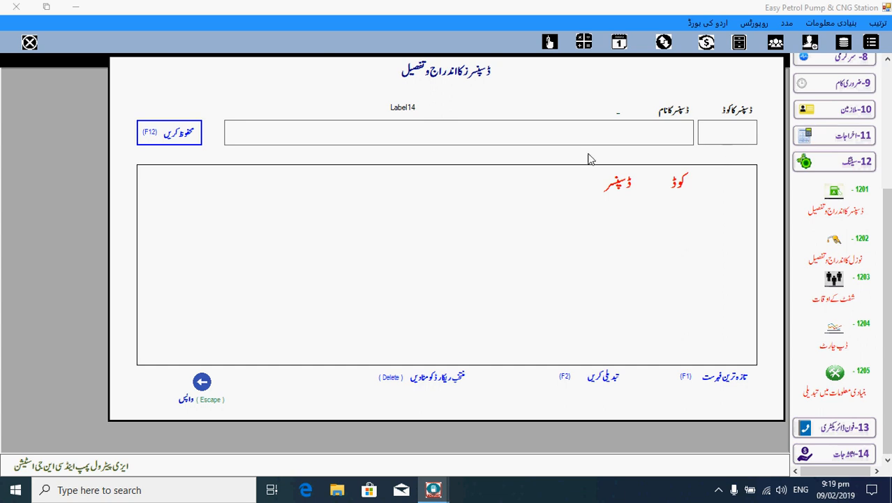
left_click(745, 138)
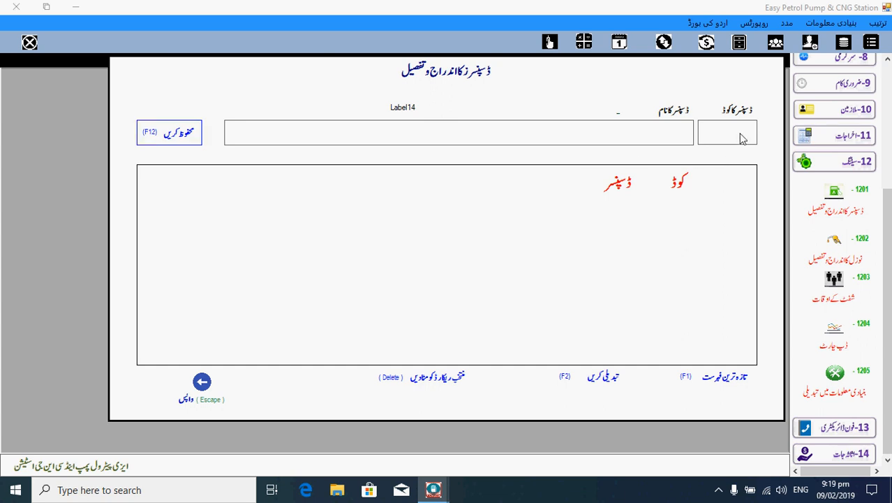
type("1")
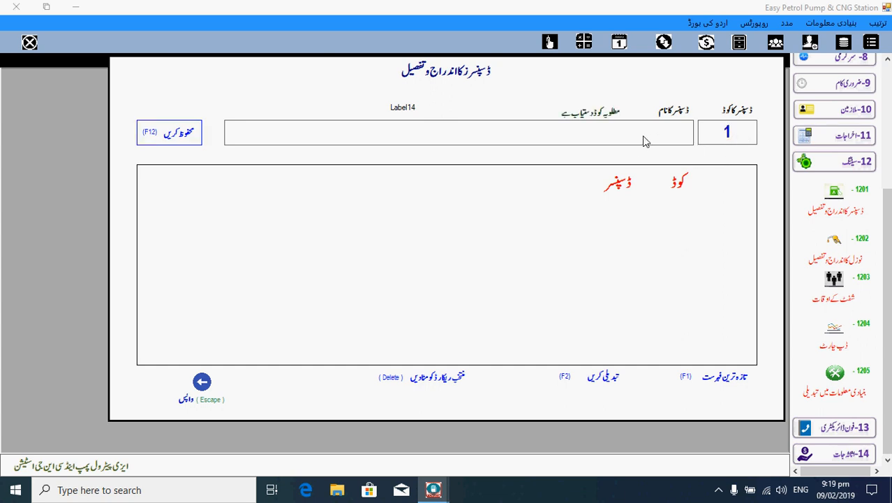
- Name the first dispenser ڈسپنسر نمبر 1
key("alt+shift")
type("ڈسپنسر نمبر")
key("alt+shift")
type("1")
key("Tab")
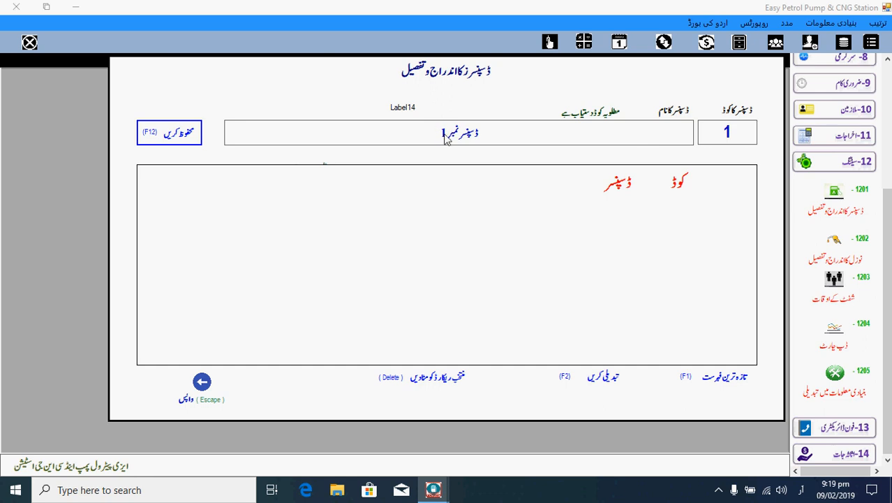
left_click_drag(441, 140, 481, 140)
left_click(487, 139)
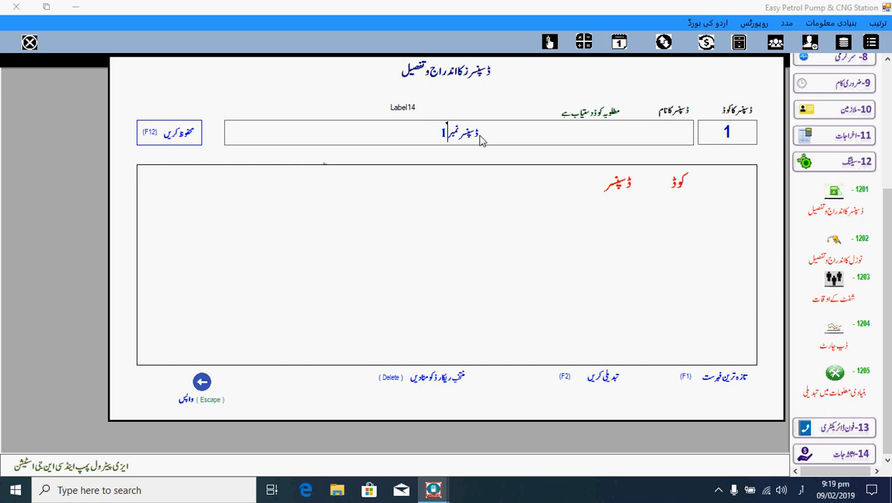
double_click(479, 137)
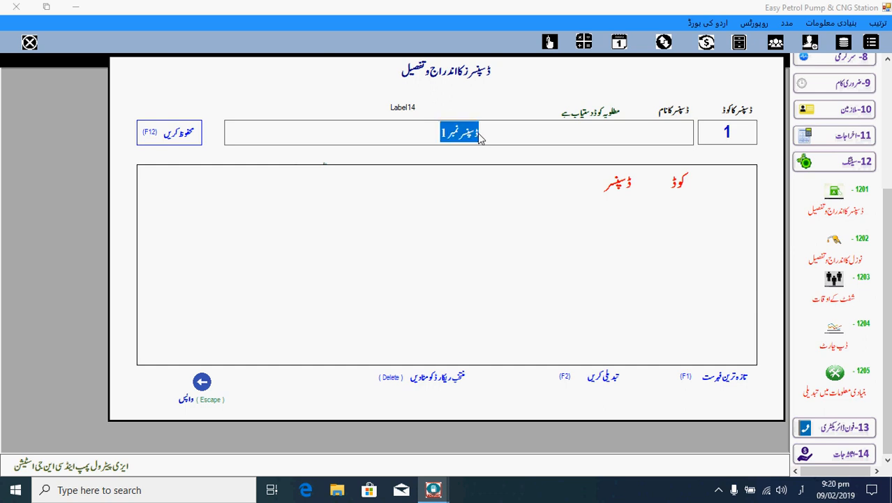
left_click(479, 134)
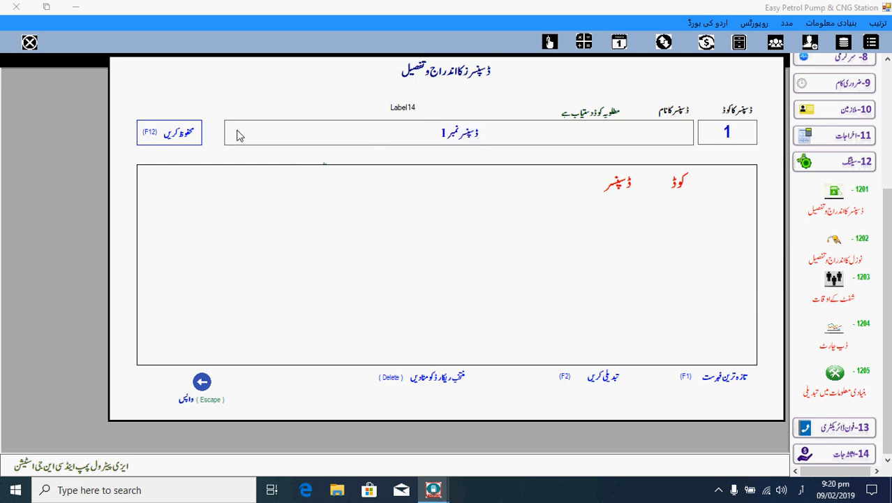
- Save the first dispenser record and accept code 2 for the next dispenser
left_click(185, 136)
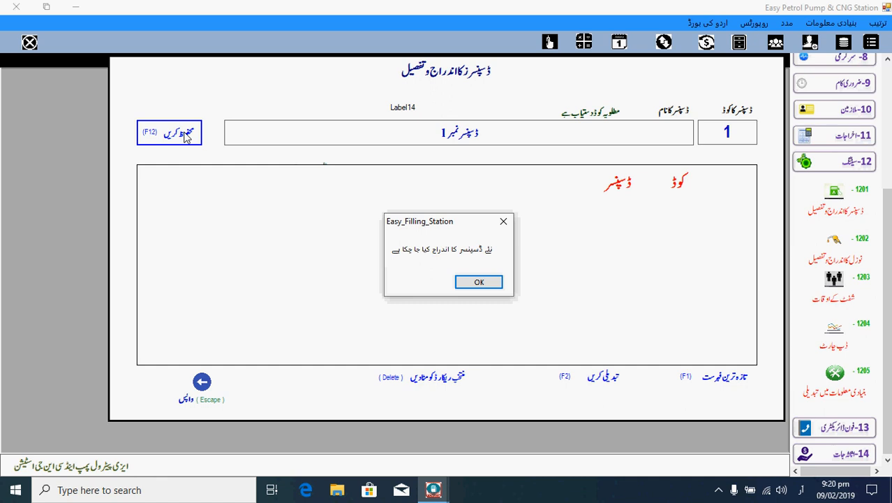
key("Return")
key("Return")
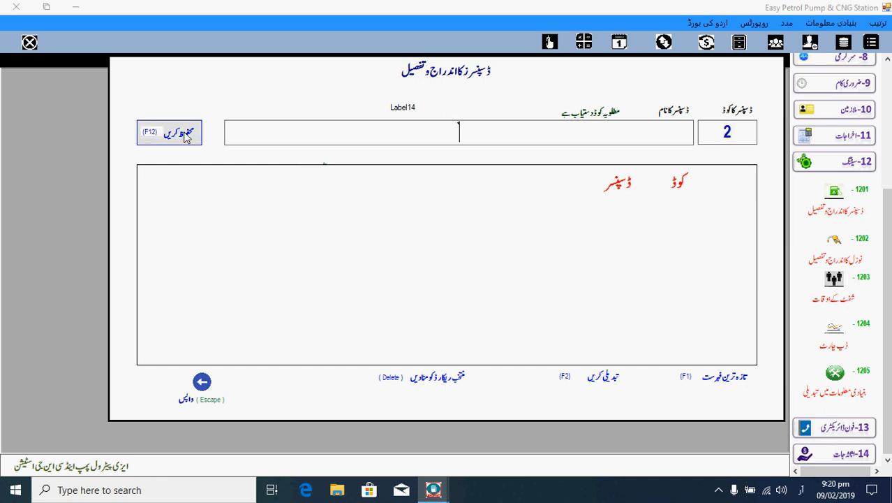
- Name the second dispenser ڈسپنسر نمبر 2 and save its record
type("ڈسپنسر نمبر")
key("alt+shift")
type("2")
left_click(187, 137)
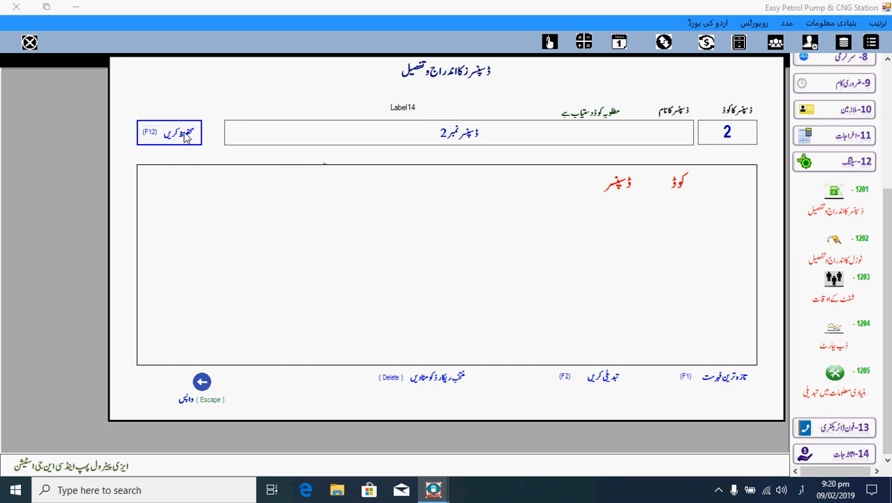
left_click(187, 136)
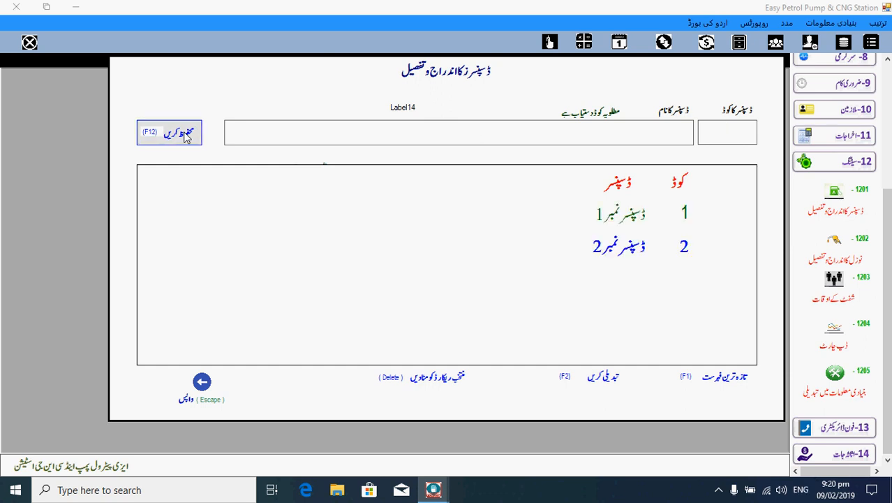
- Add a third dispenser with code 3 named ڈسپنسر نمبر 3, save it and close the dispenser form
type("ڈسپ")
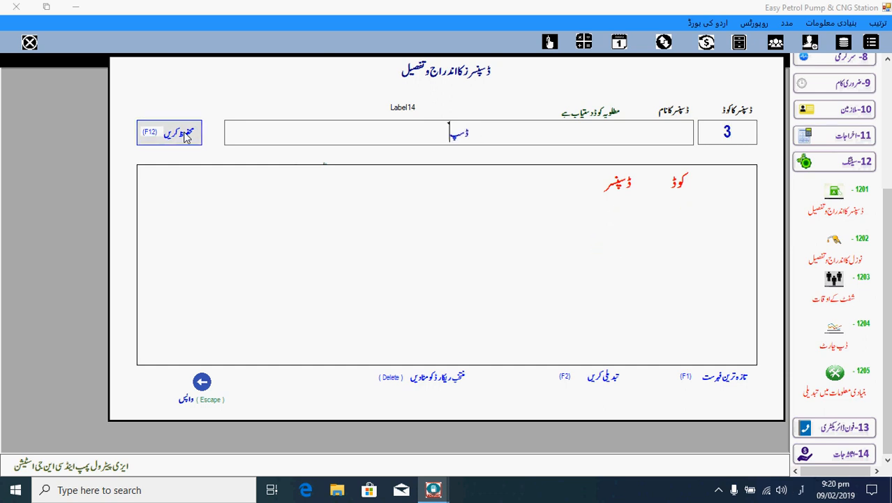
type("نسر نمبر")
key("alt+shift")
type("3")
left_click(187, 136)
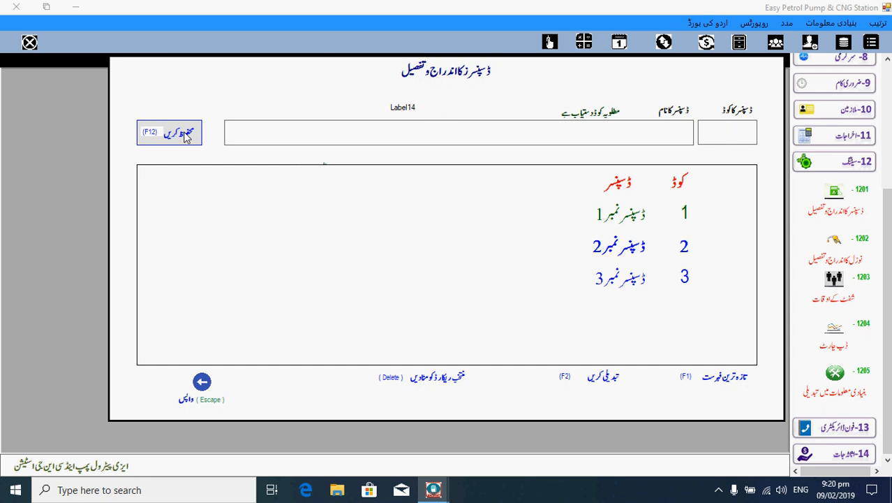
key("Escape")
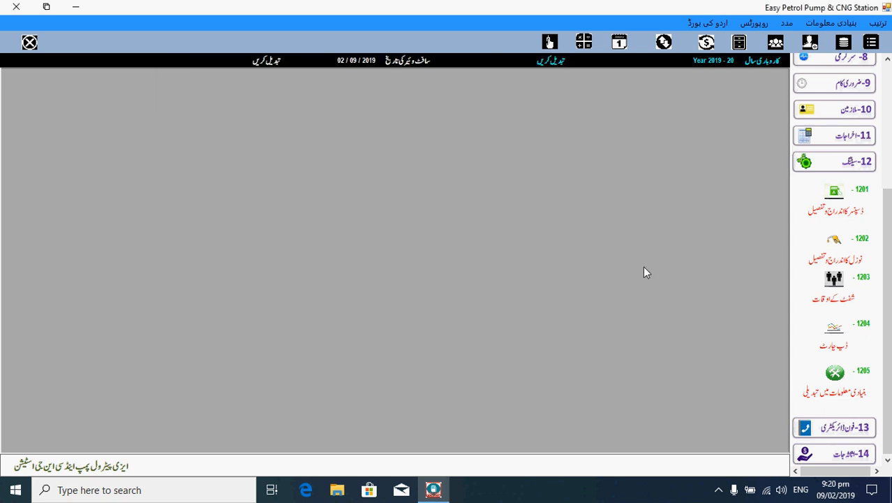
- Open the nozzle registration form and name the first nozzle نوزل نمبر 1
left_click(843, 262)
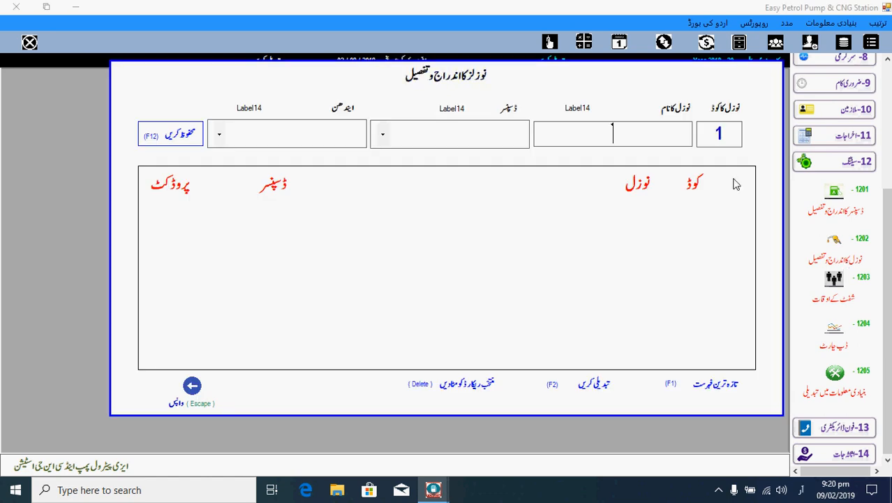
type("نوزل نمبر")
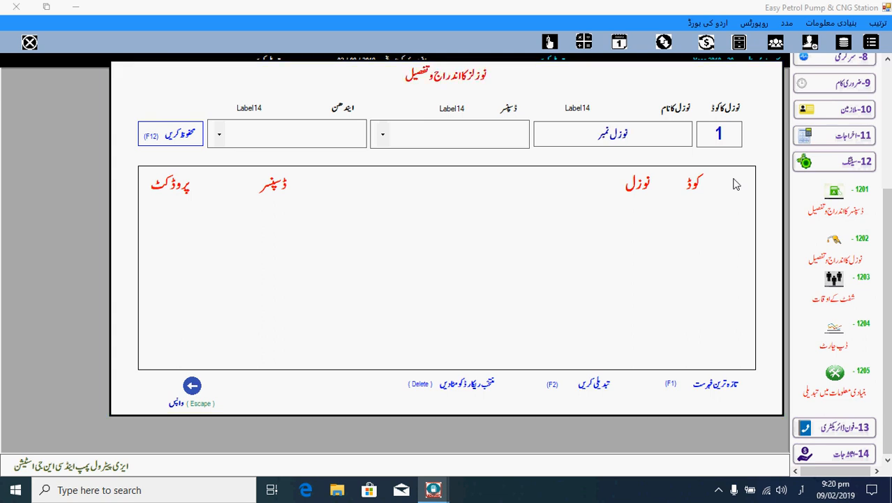
key("alt+shift")
type("1")
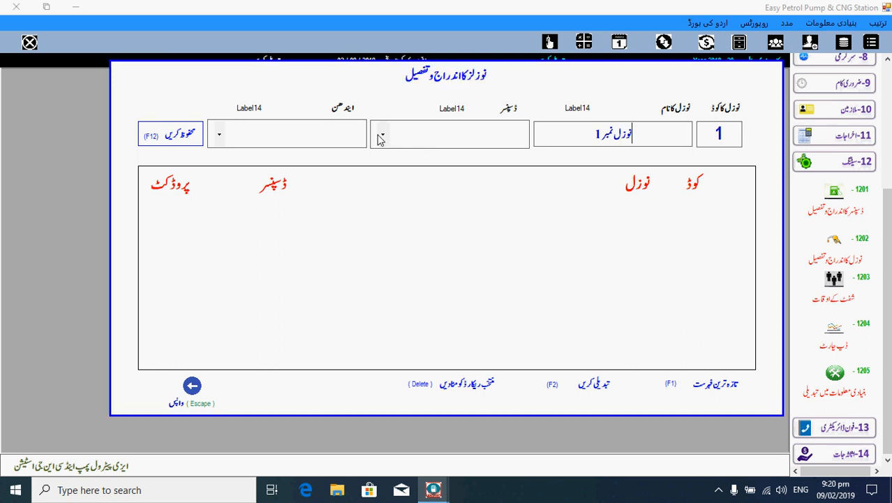
- Assign the first nozzle to ڈسپنسر نمبر 1 with پٹرول as its fuel and save the record
left_click(436, 145)
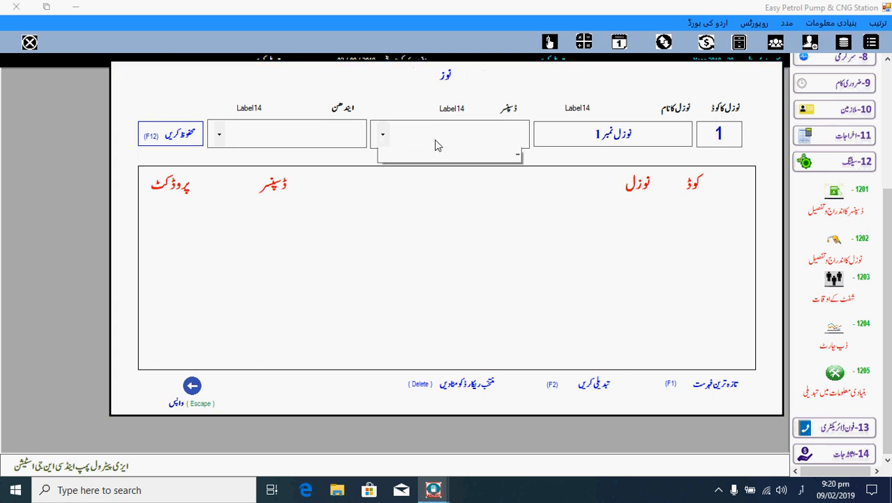
key("Return")
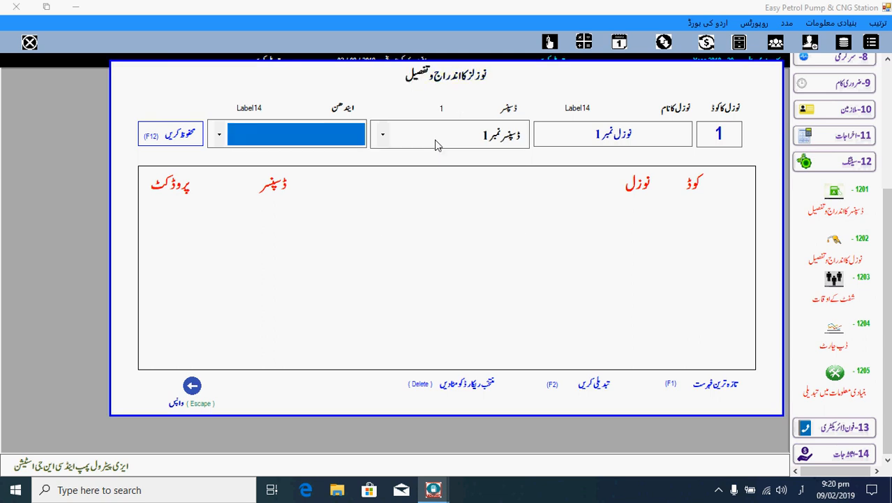
left_click(222, 139)
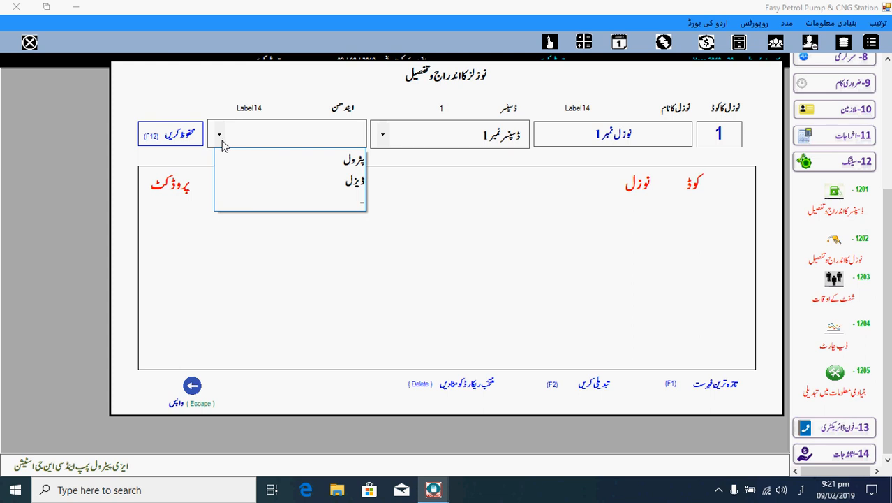
left_click(289, 162)
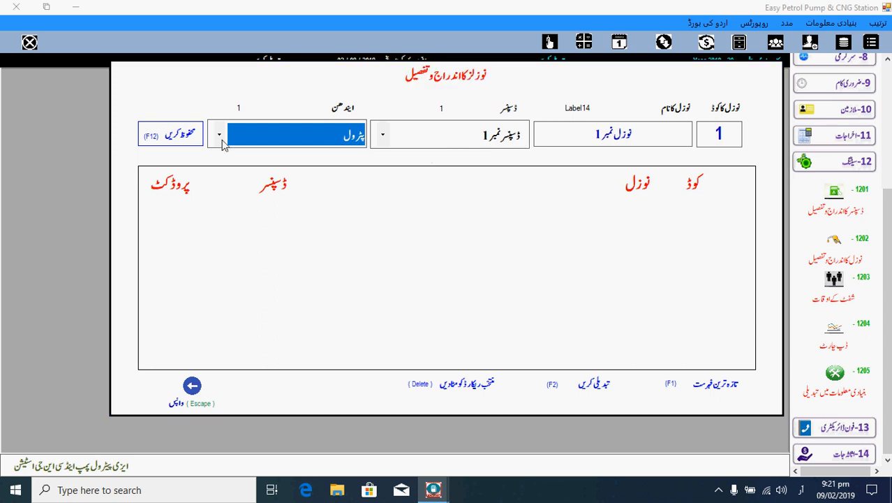
left_click(187, 141)
key("Return")
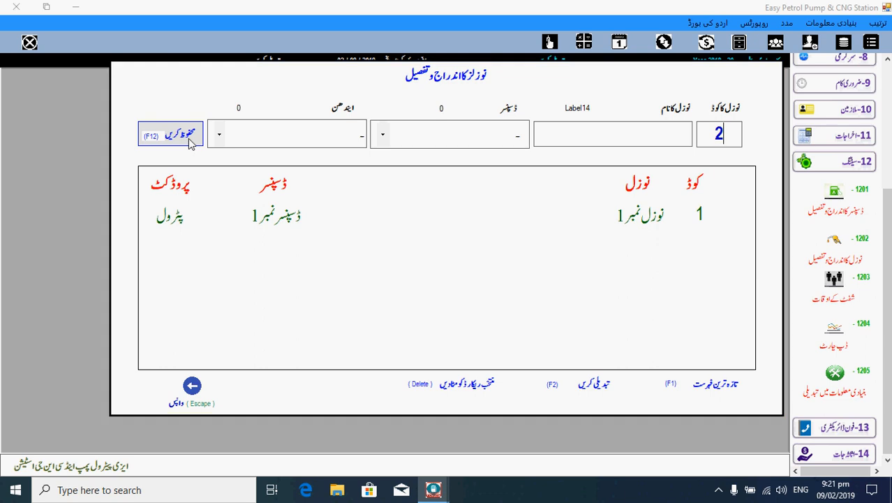
- Name the nozzle with code 2 نوزل نمبر 2 and assign it to ڈسپنسر نمبر 1
key("Tab")
type("نوزل")
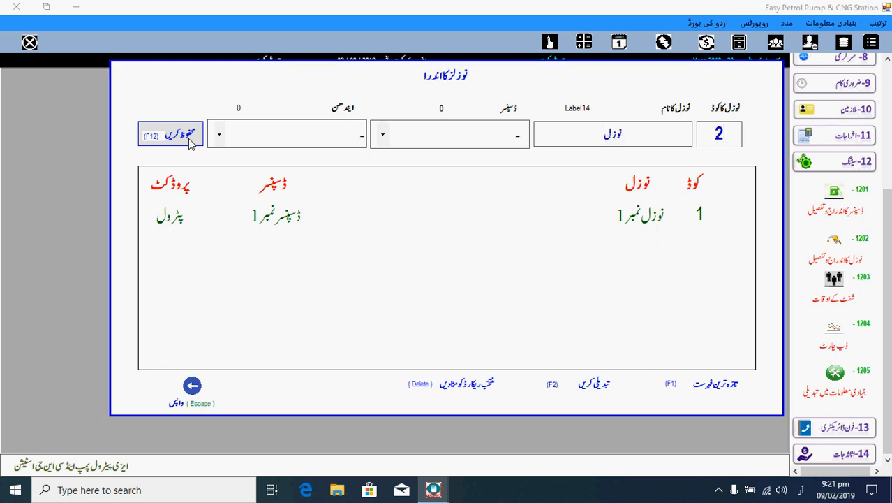
type(" نمبر2")
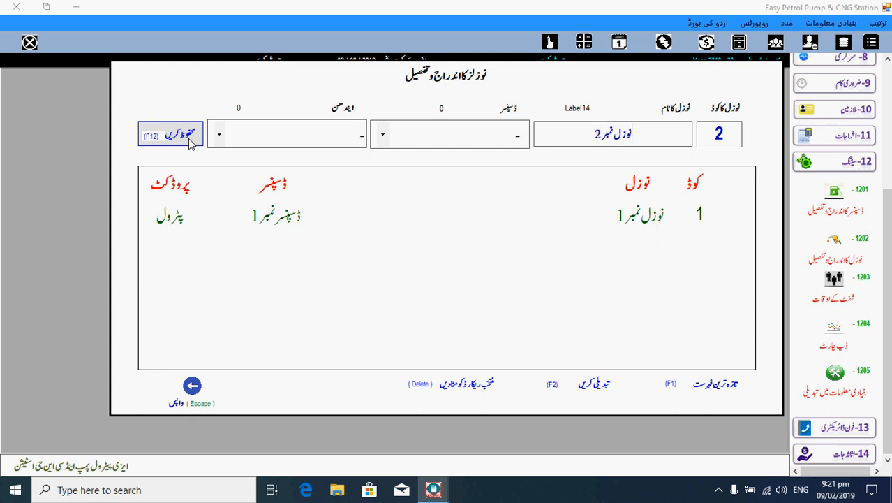
key("Tab")
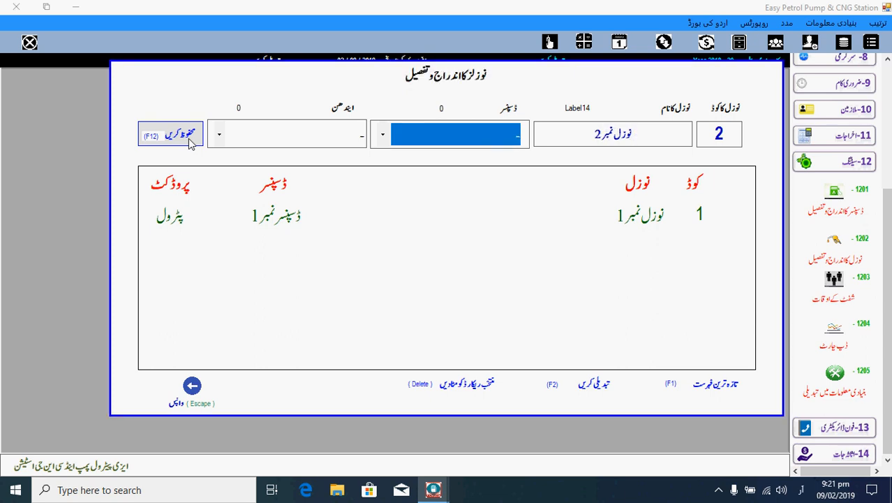
key("alt+Down")
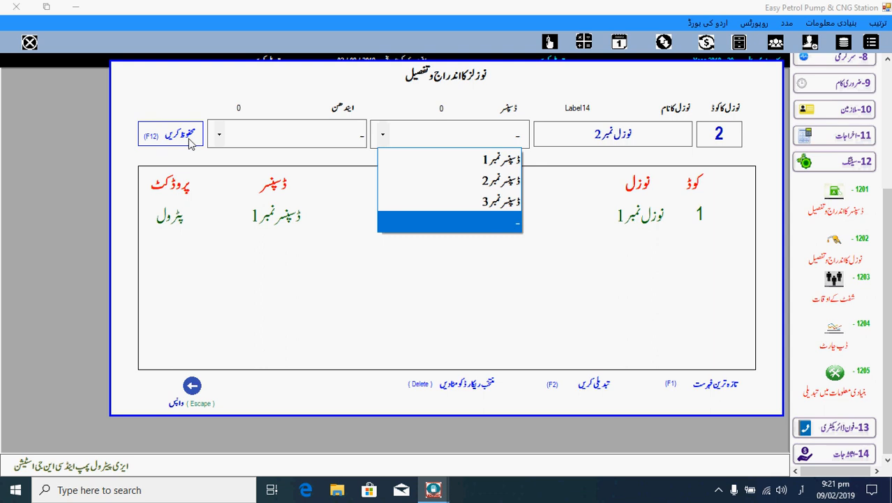
key("Up")
key("Up")
key("Up")
key("Tab")
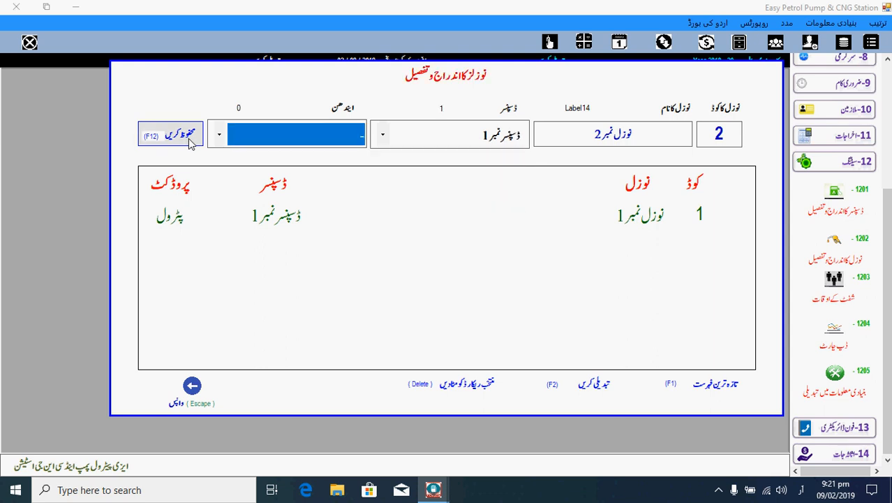
- Set the second nozzle's fuel to پٹرول and save its record
key("Up")
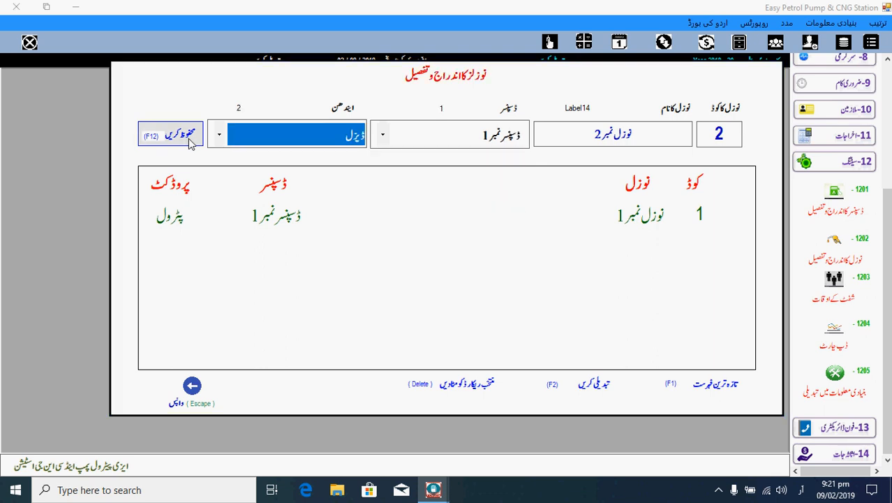
key("Up")
key("Tab")
left_click(190, 137)
key("Return")
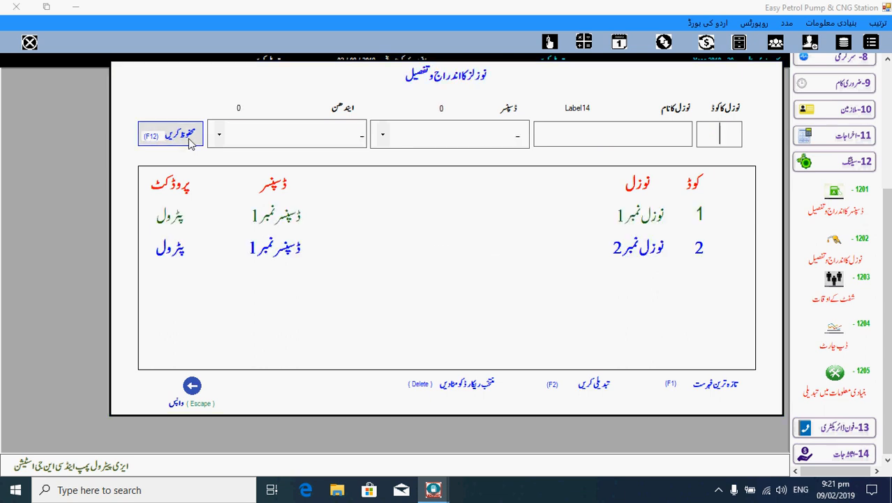
- Enter a third nozzle with code 3 and the name نوزل نمبر 3
type("3")
key("Tab")
type("نوزل")
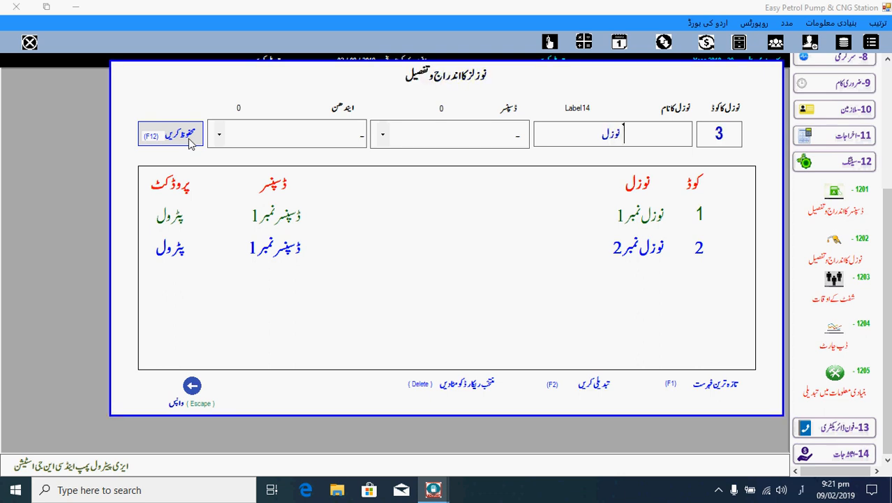
type(" نمبر ")
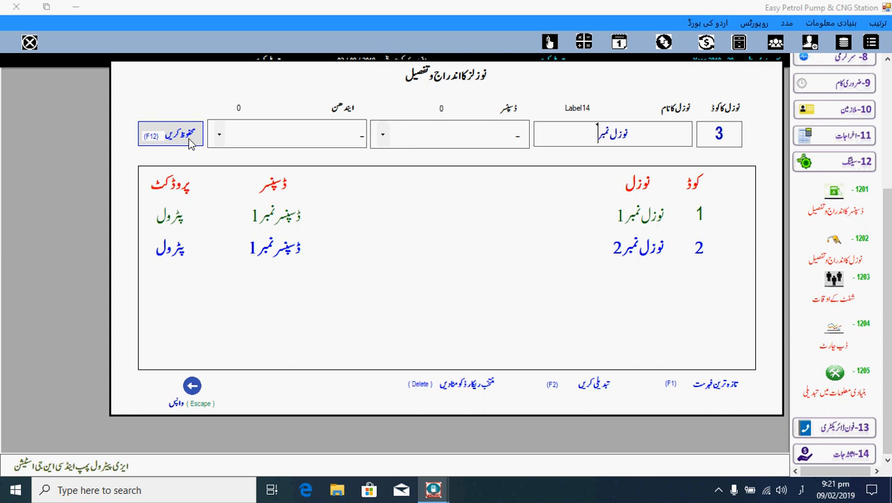
type("3")
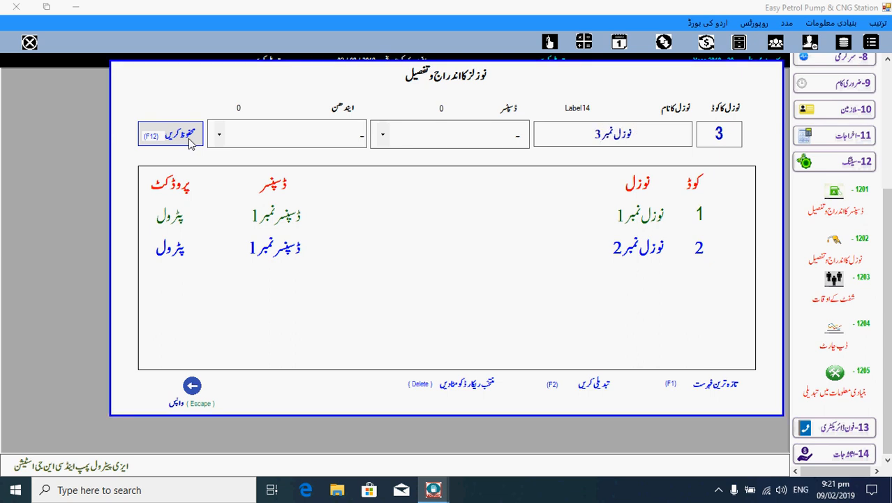
- Assign the third nozzle to ڈسپنسر نمبر 2 with ڈیزل as its fuel and save the record
key("Tab")
key("Down")
key("Tab")
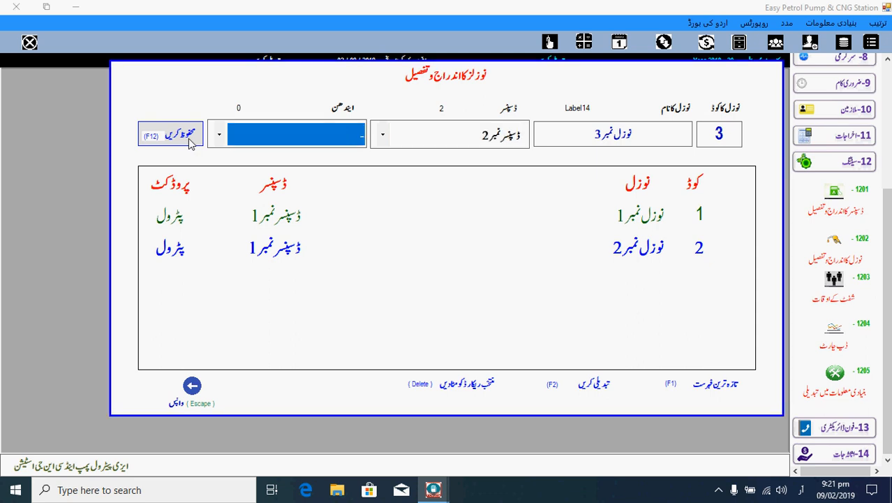
key("Down")
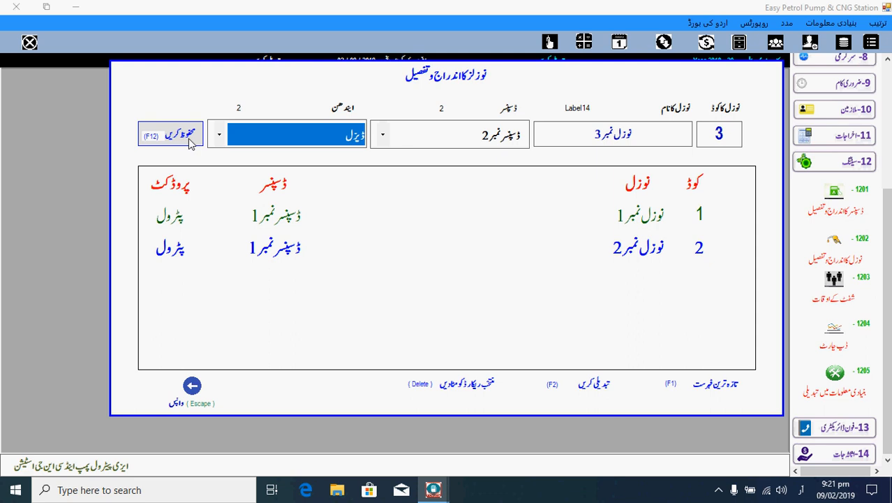
left_click(190, 139)
key("Return")
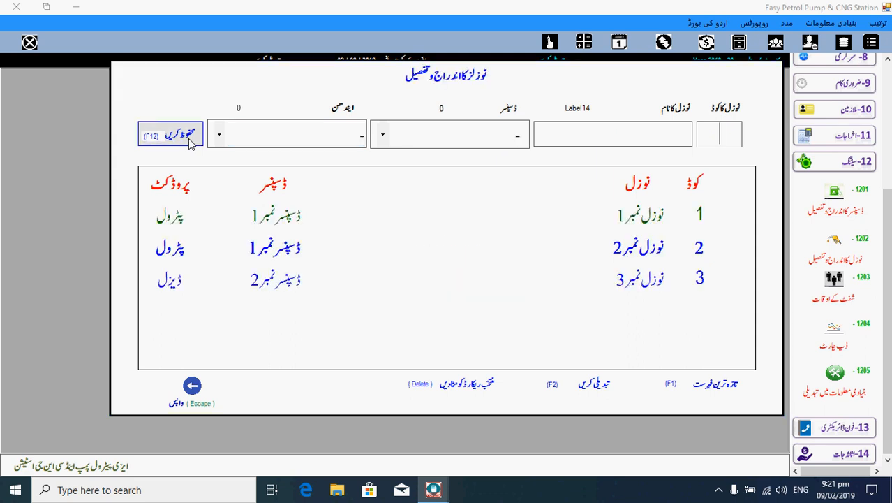
- Enter a fourth nozzle with code 4 and the name نوزل نمبر 4
type("4 n")
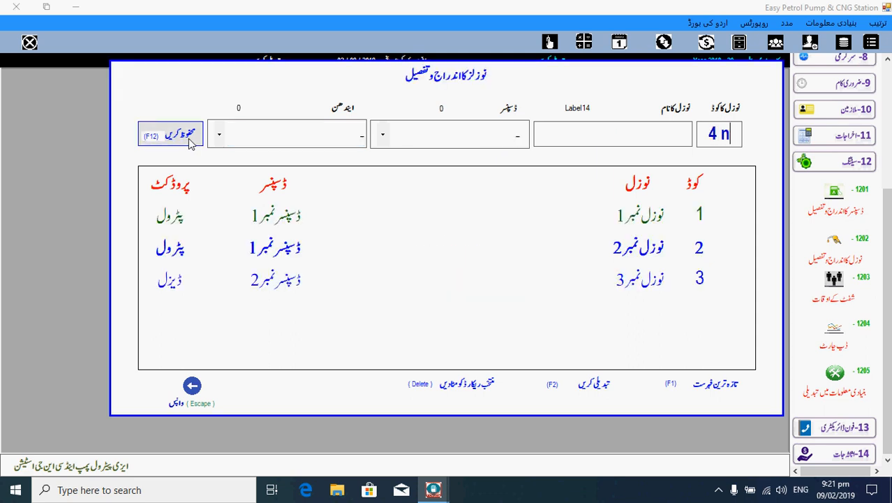
type("wz")
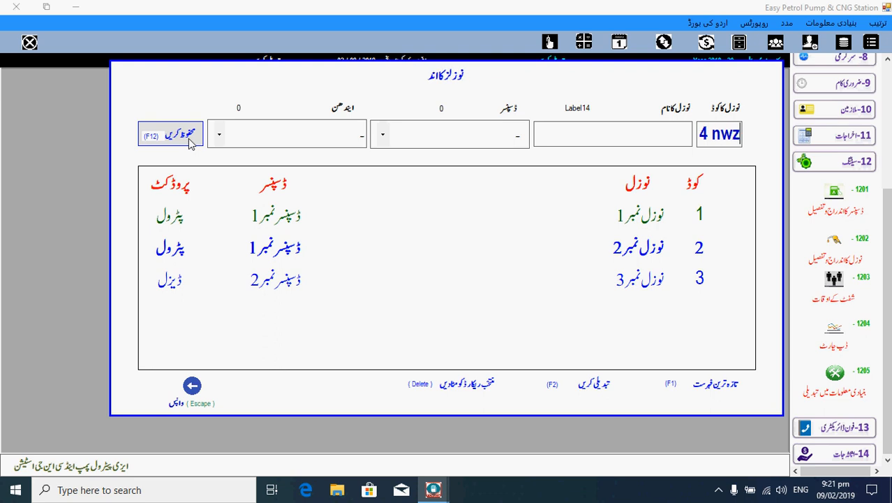
key("BackSpace")
key("BackSpace")
key("BackSpace")
key("BackSpace")
key("Tab")
type("ن")
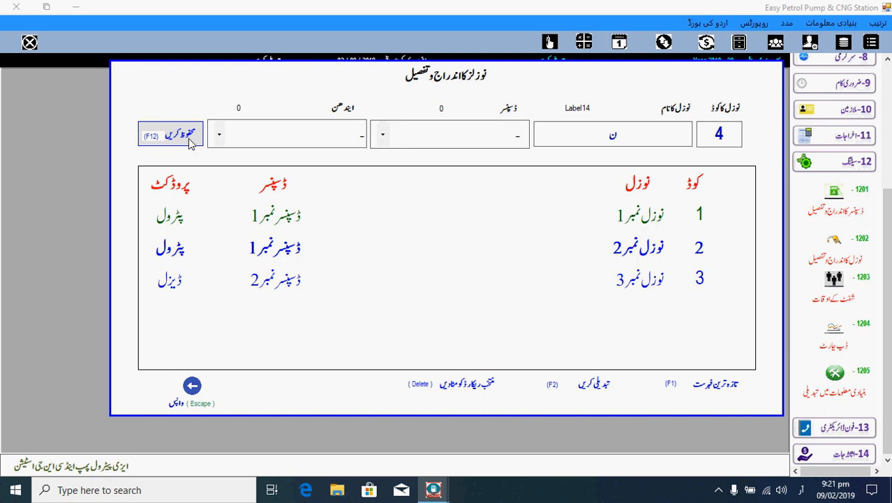
type("وزل نمبر4")
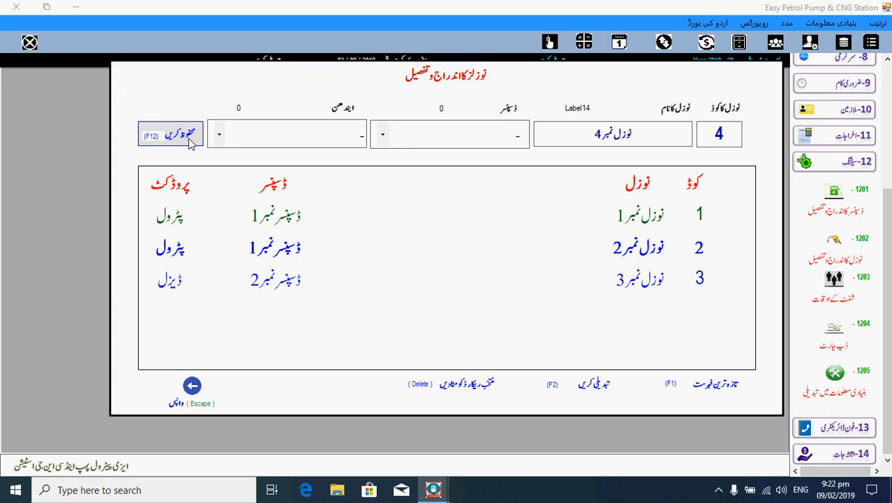
- Assign the fourth nozzle to ڈسپنسر نمبر 2 with ڈیزل as its fuel, save the record and close the nozzle form
key("Tab")
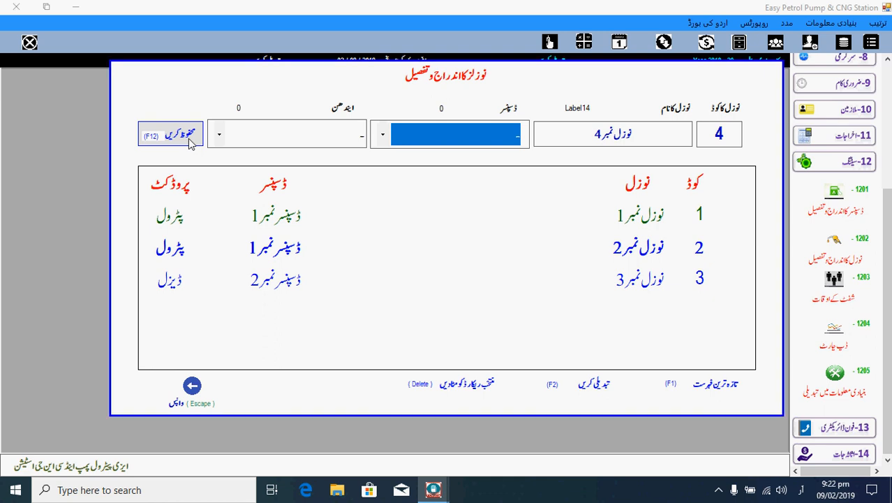
key("Down")
key("Down")
key("Down")
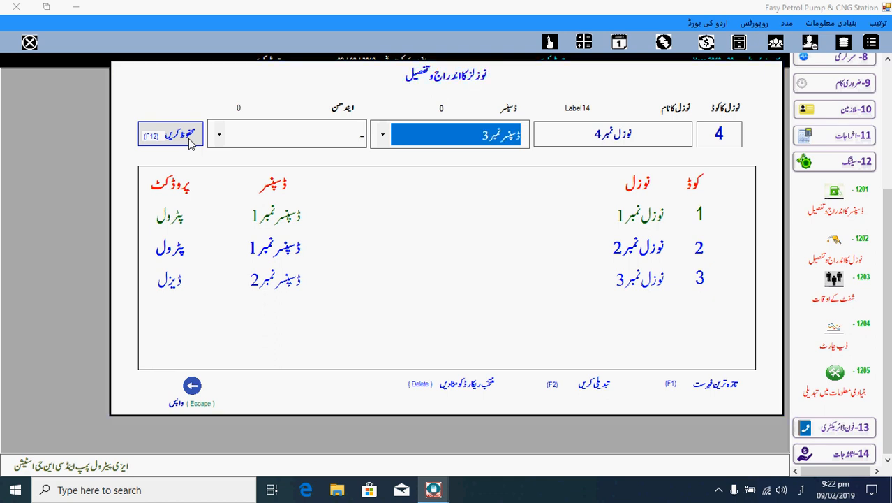
key("Up")
key("Tab")
key("Down")
key("Down")
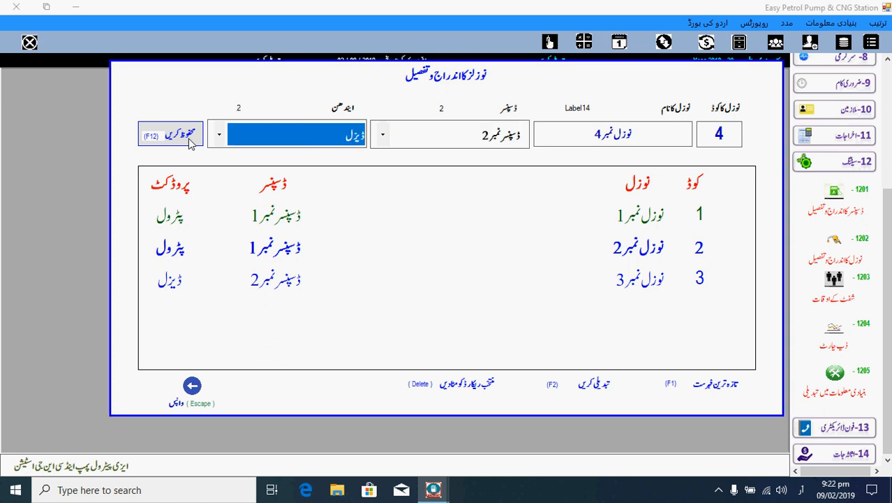
key("Tab")
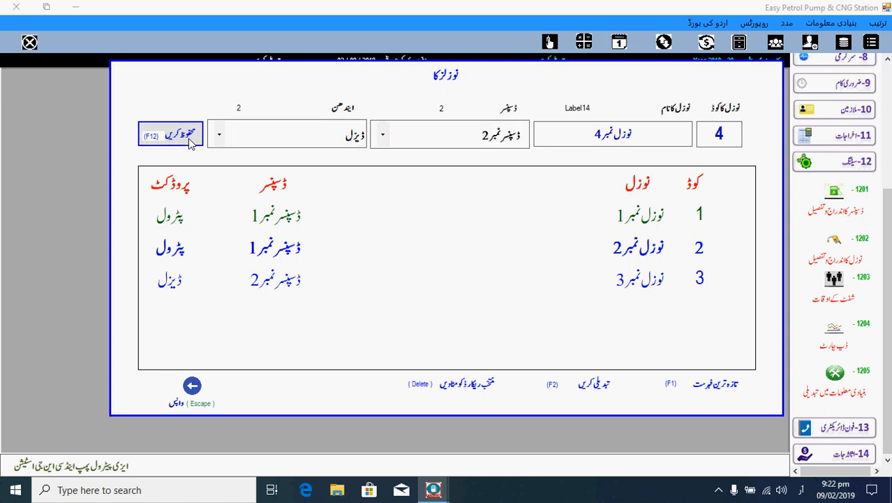
left_click(189, 139)
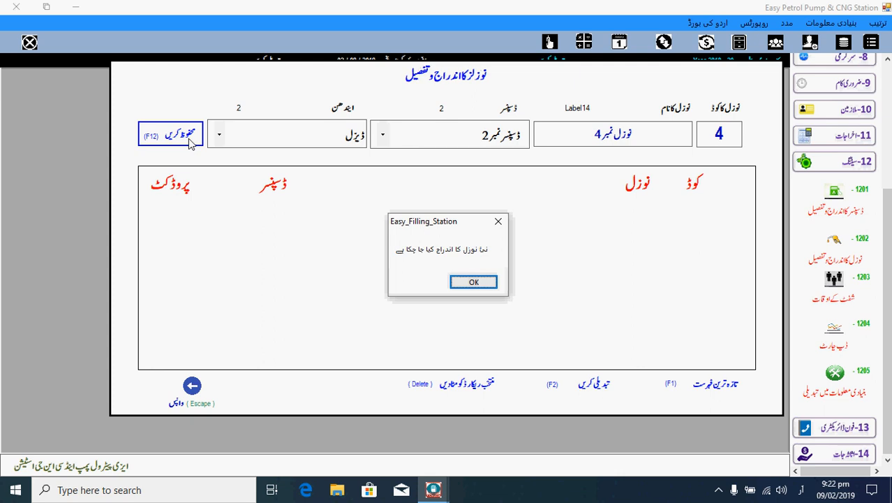
key("Return")
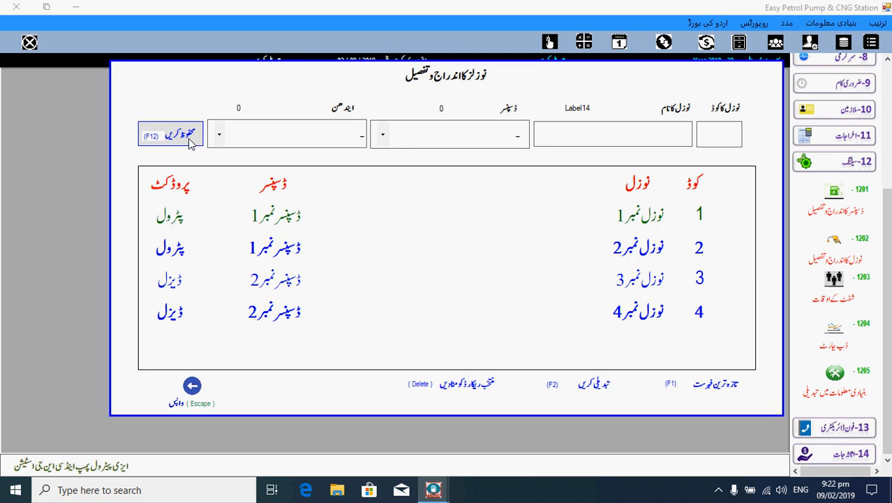
key("Escape")
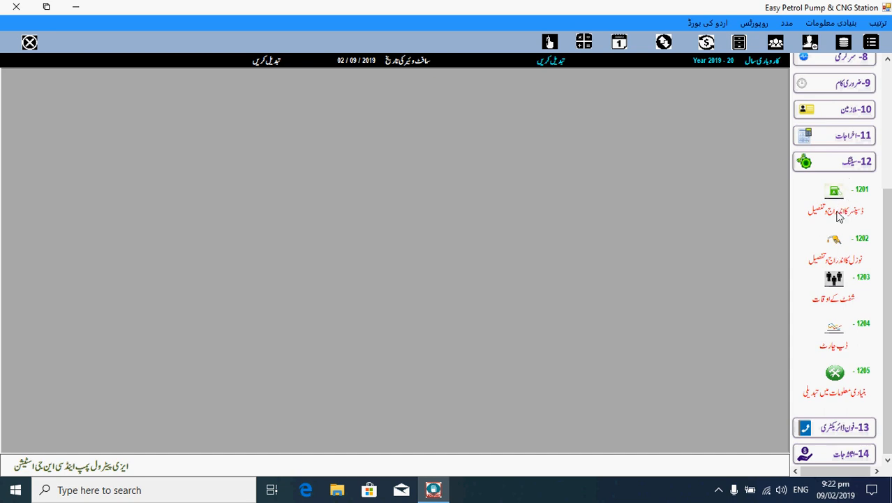
- Open the shift timings form and enter a shift with code 1 and the name شفٹ
left_click(845, 307)
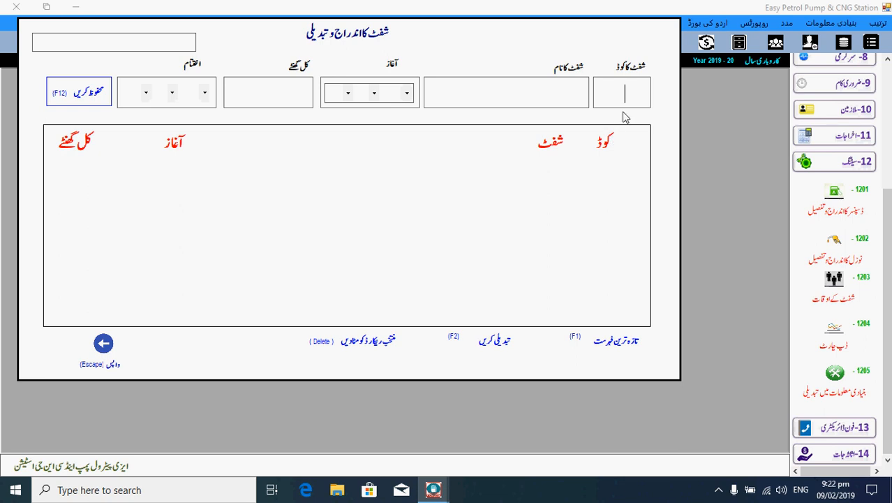
type("1")
left_click(559, 99)
type("ش")
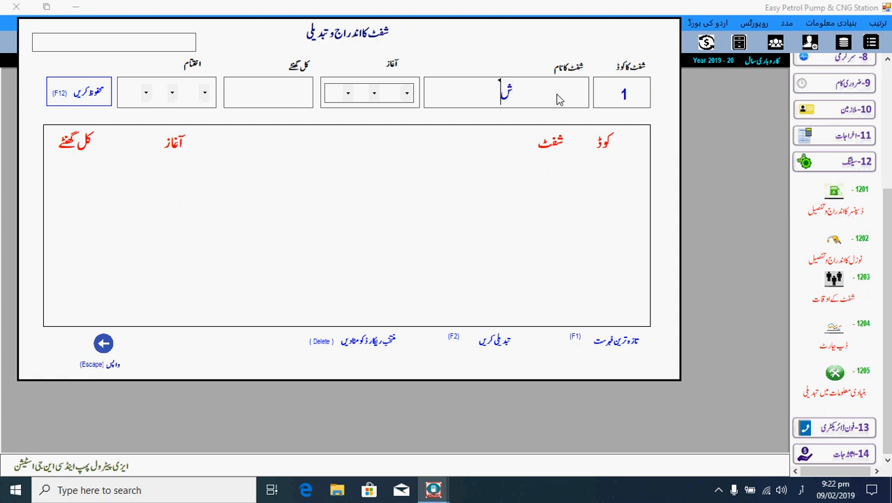
type("فٹ")
- Set the shift's start time to 08:00 AM
left_click(345, 96)
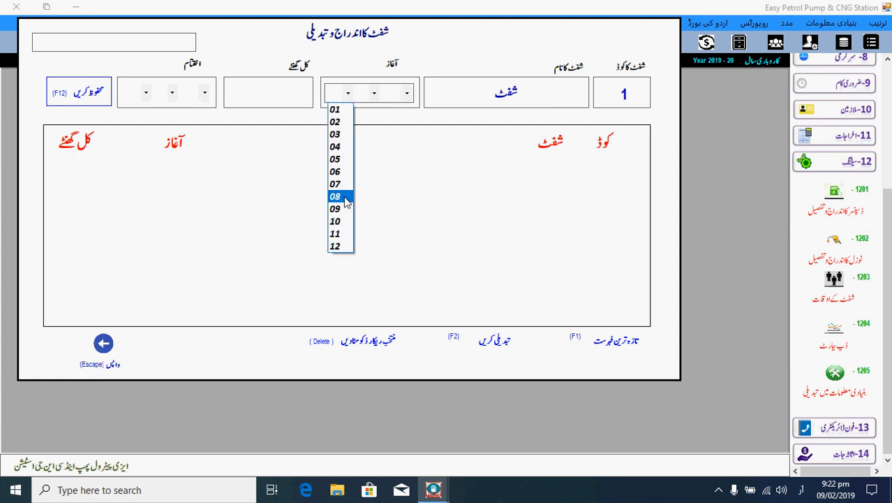
left_click(347, 198)
left_click(374, 95)
left_click(374, 95)
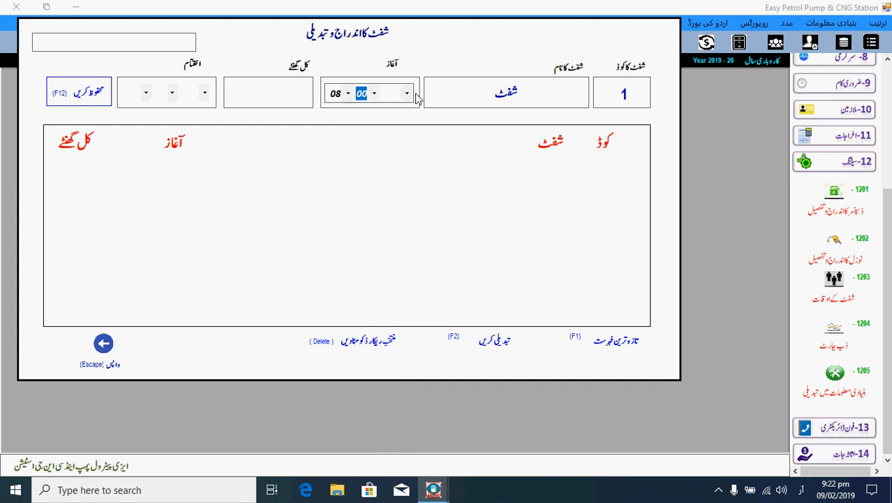
left_click(407, 96)
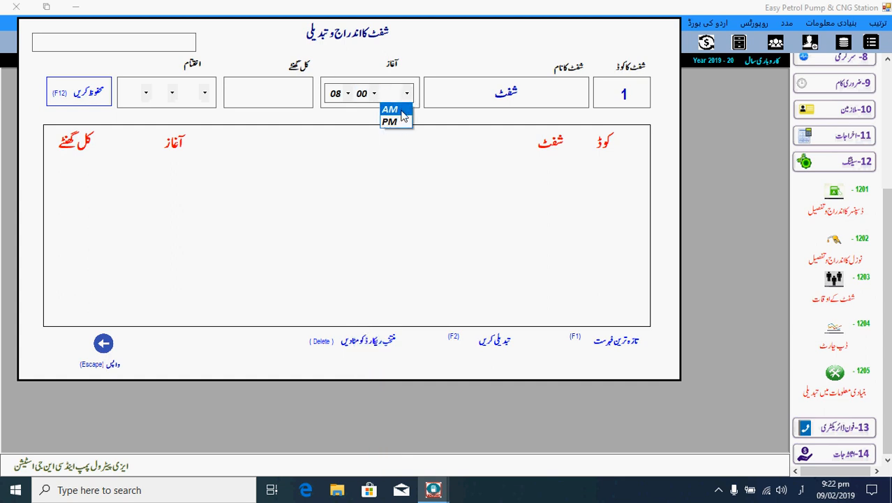
left_click(403, 116)
- Set the shift's total hours to 24, save the record and close the shift form
left_click(281, 97)
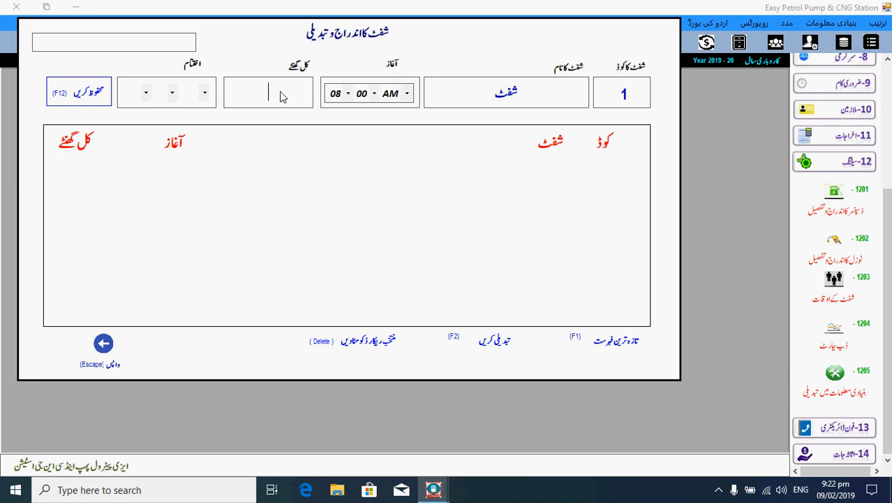
type("24")
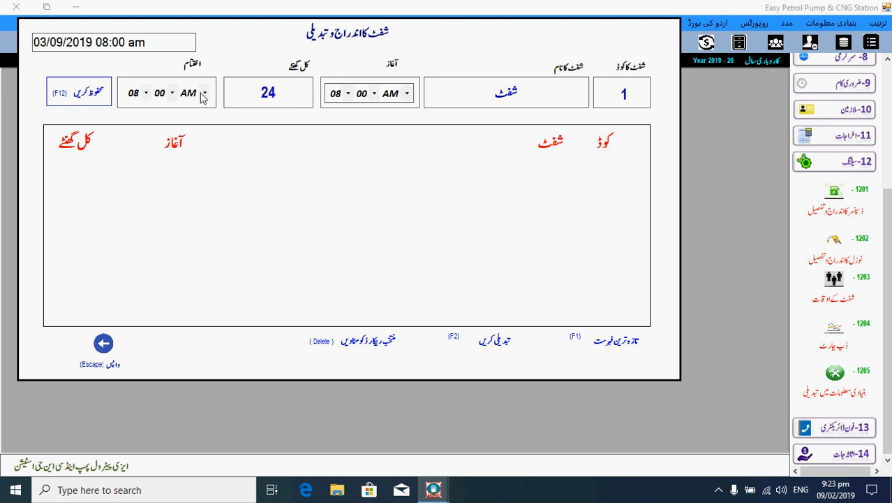
left_click(107, 100)
key("Return")
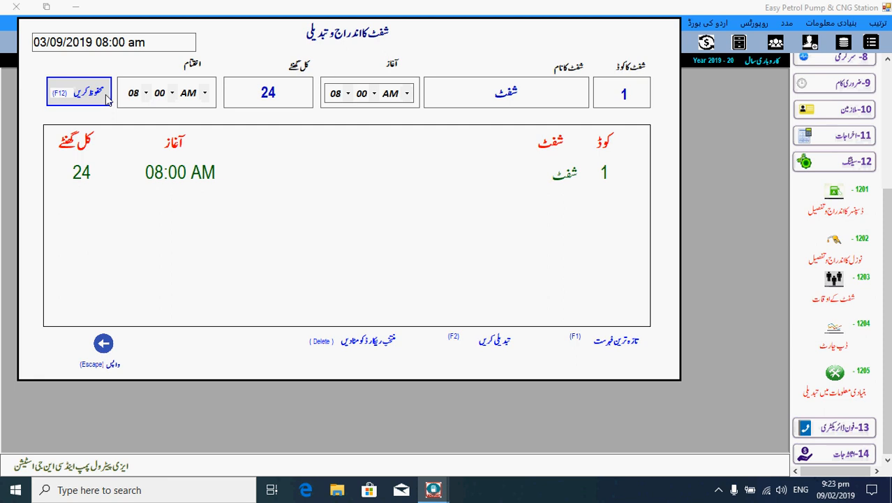
key("Escape")
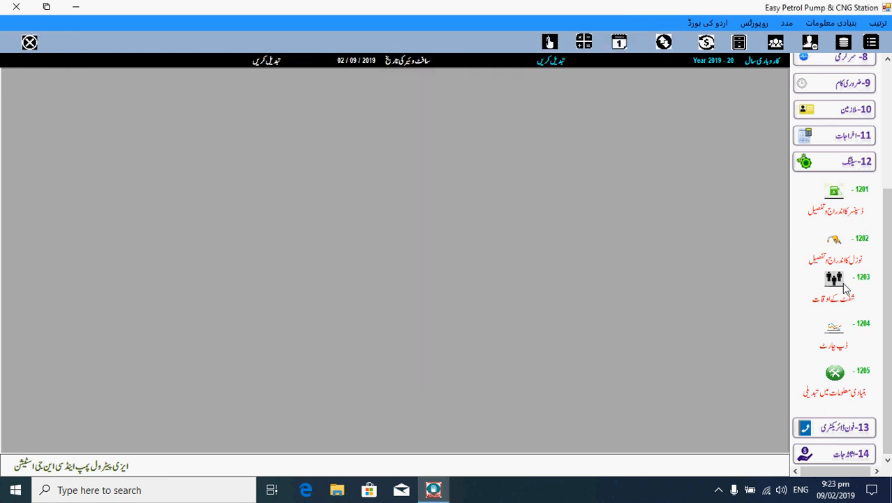
- Start a new supplier record and enter شیل پاکستان as the supplier's name
left_click(860, 165)
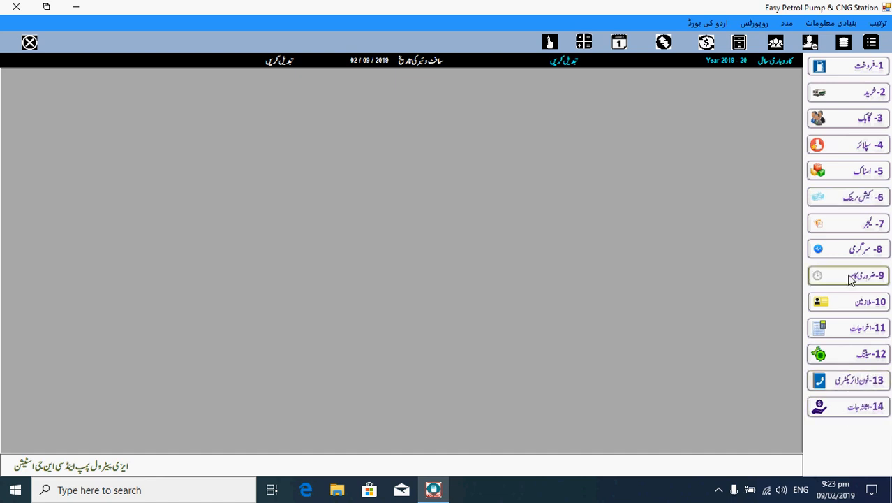
left_click(870, 151)
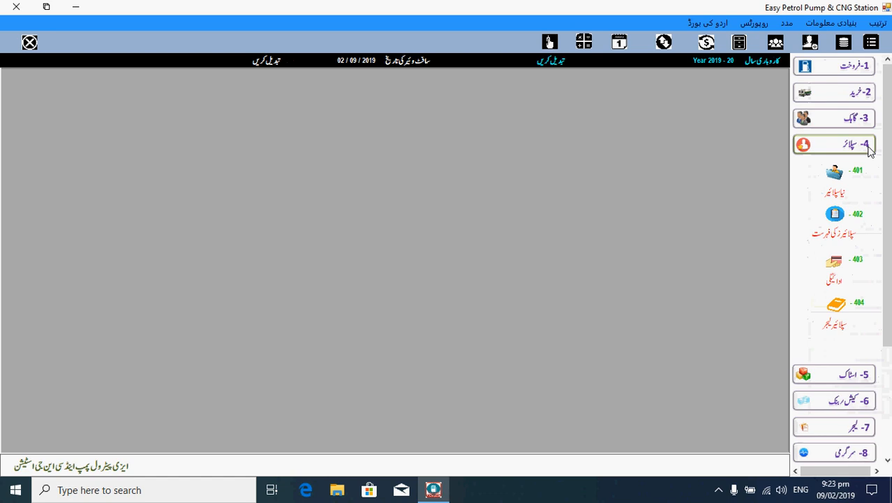
left_click(821, 195)
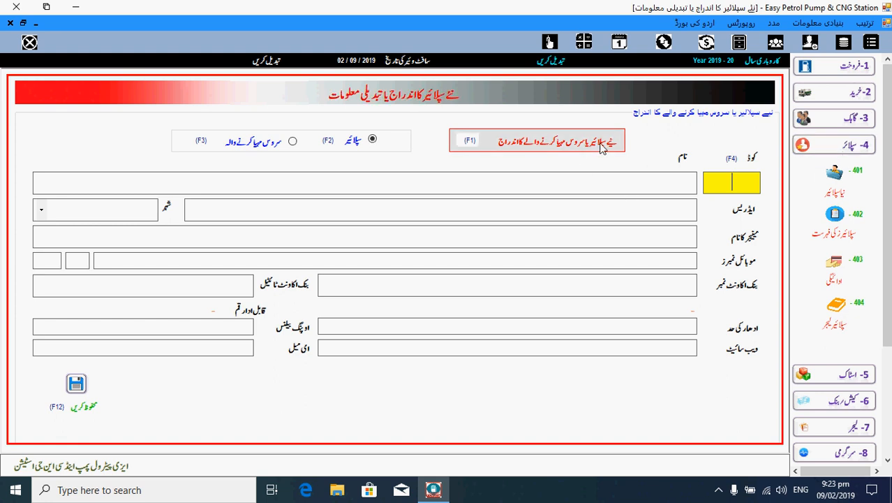
left_click(538, 146)
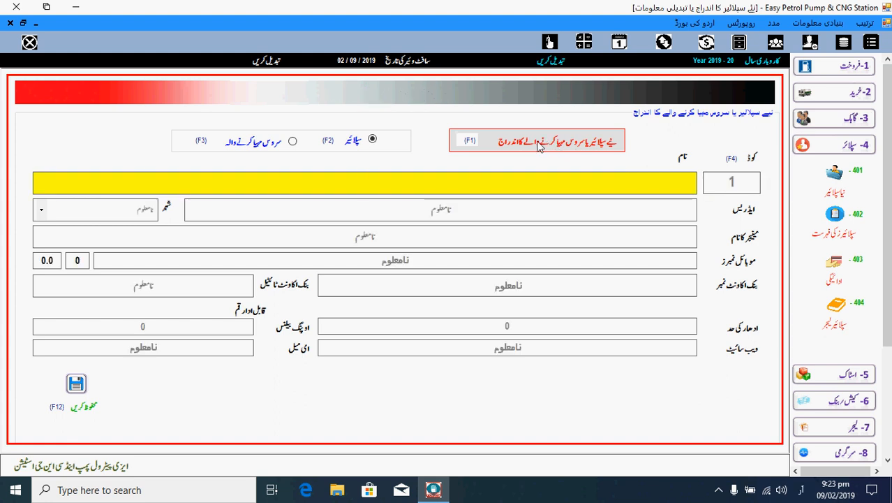
type("شیل")
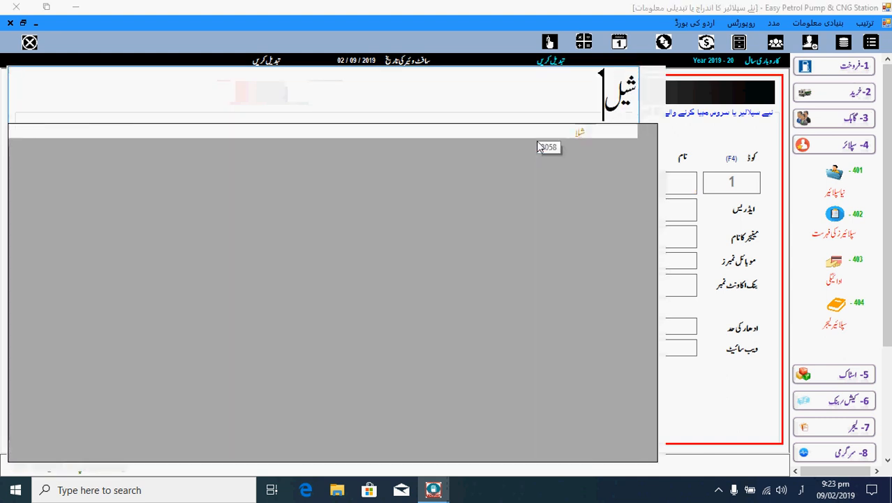
type(" پاکس")
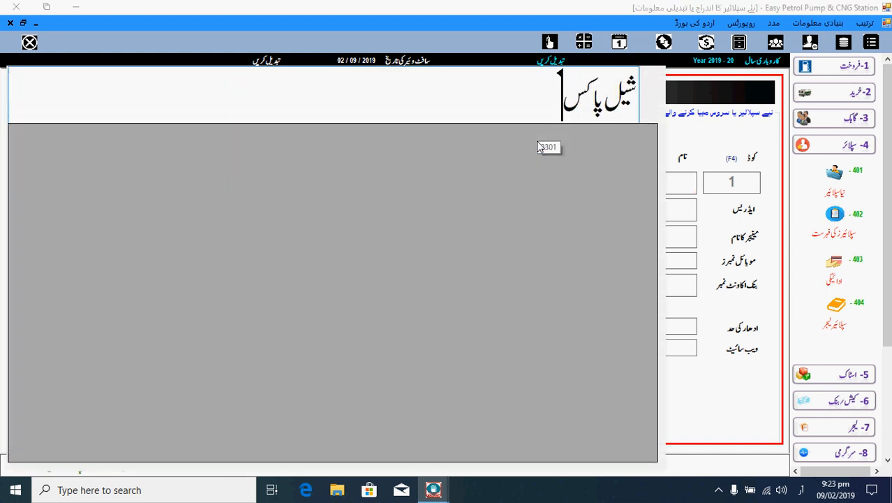
type("تان")
key("Return")
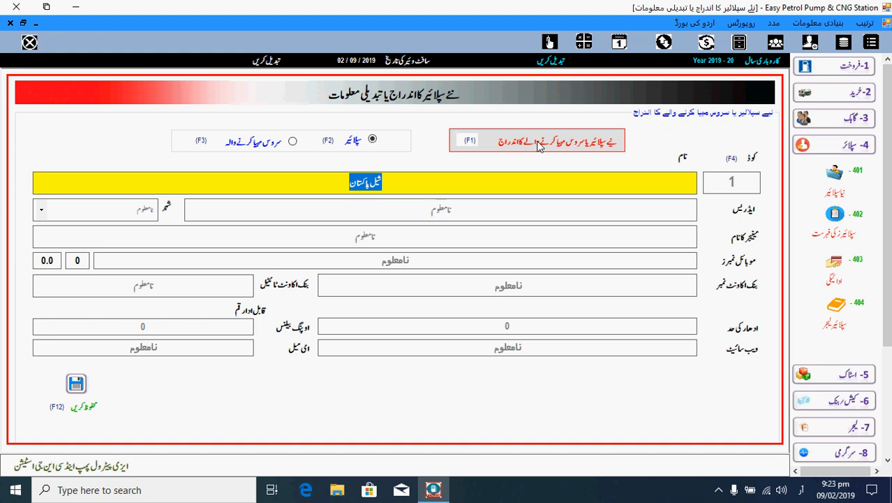
- Keep the supplier's default address, contact, bank and credit limit entries and set the opening balance to 290000
key("Return")
key("Return")
key("Return")
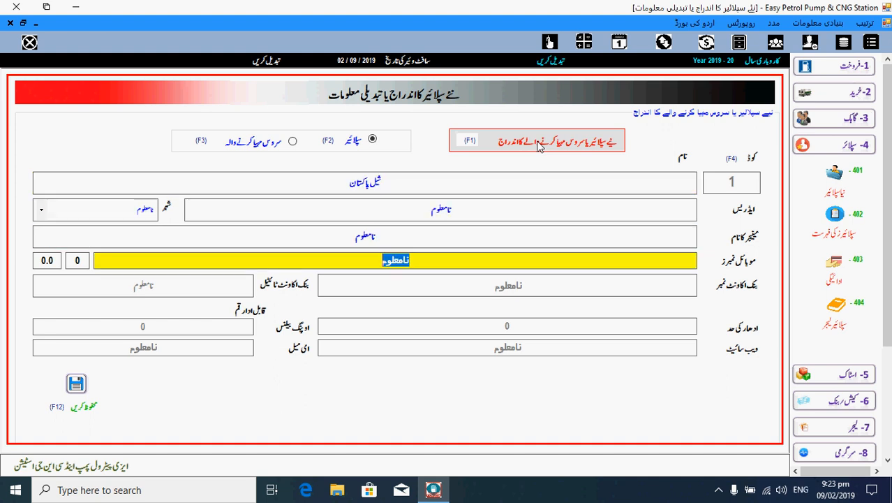
key("Return")
key("Return")
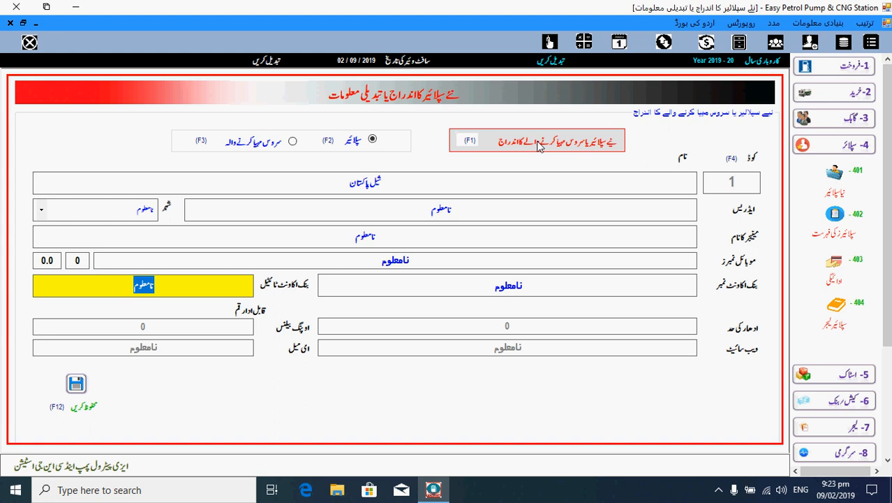
key("Return")
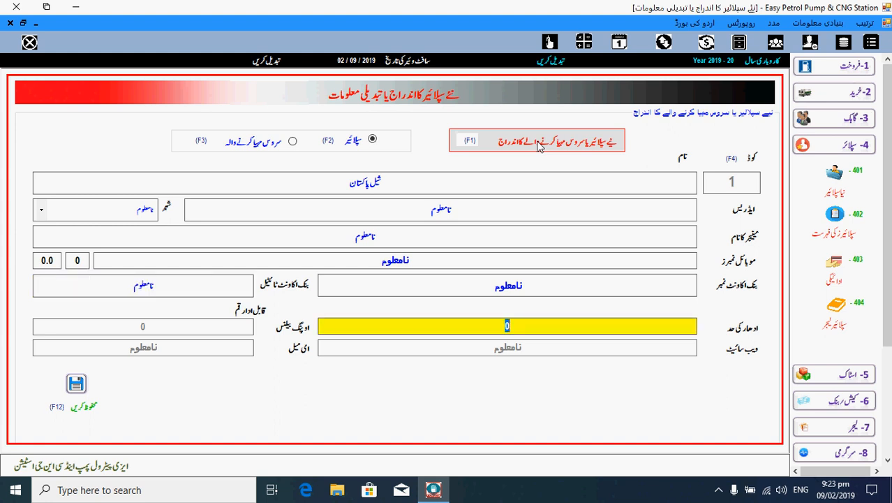
key("Return")
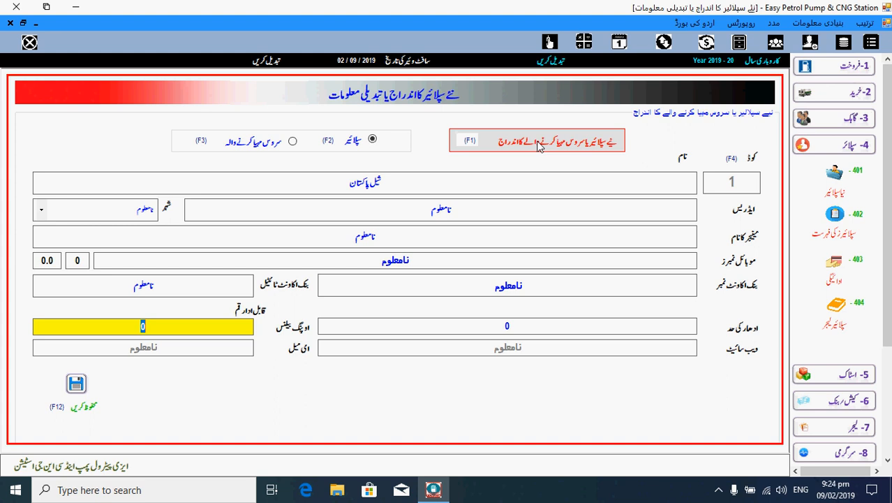
type("290")
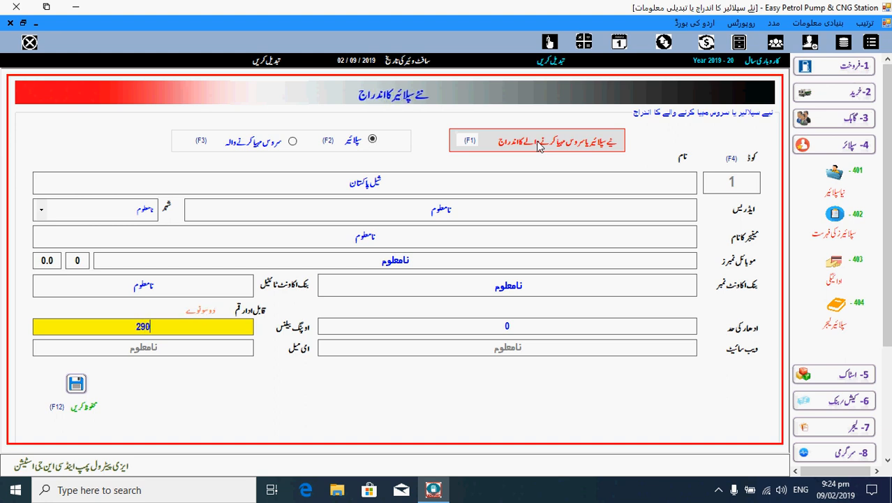
type("000")
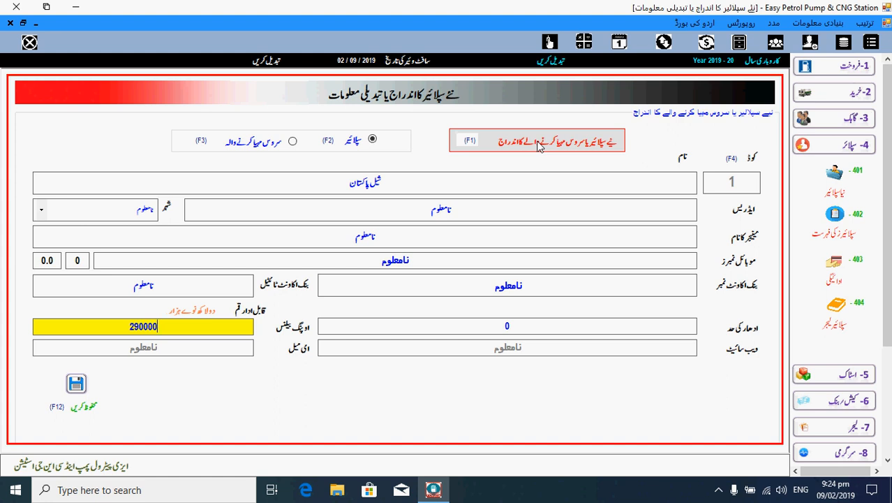
- Keep the default website and e-mail entries, save the supplier and close the supplier form
key("Return")
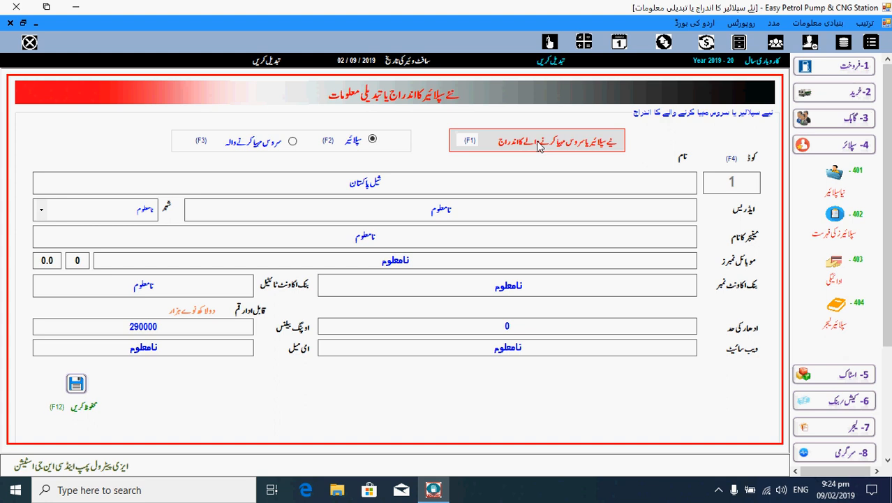
key("Return")
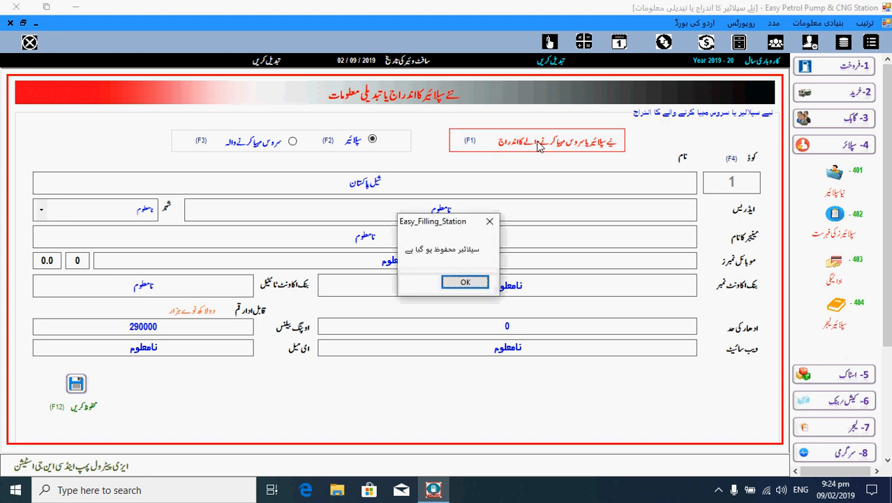
key("Return")
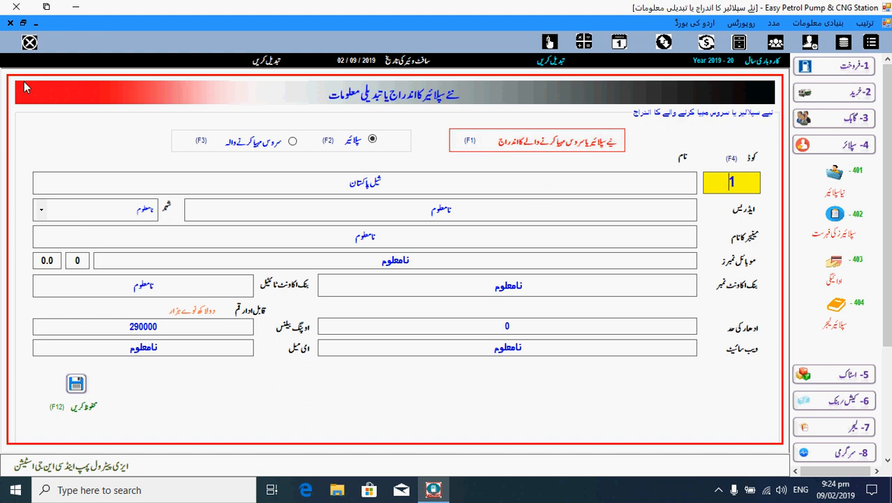
key("Escape")
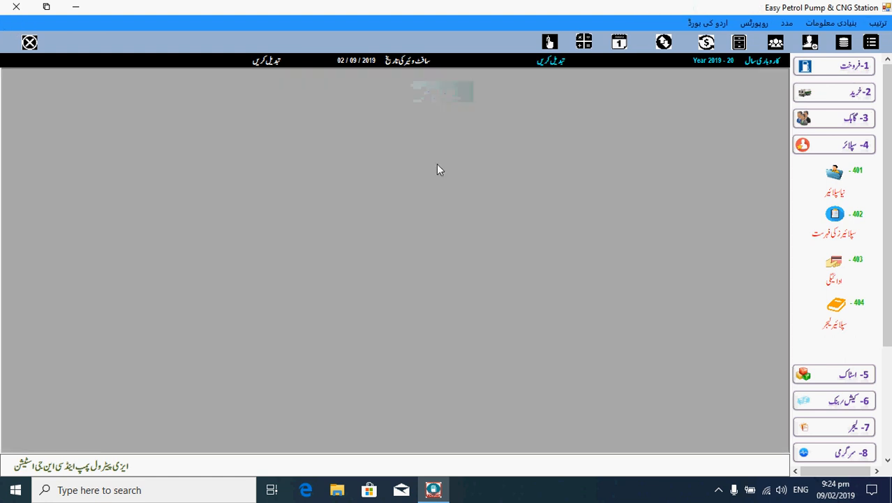
- Open the new sale account form and start a new customer record from it
left_click(860, 146)
left_click(863, 120)
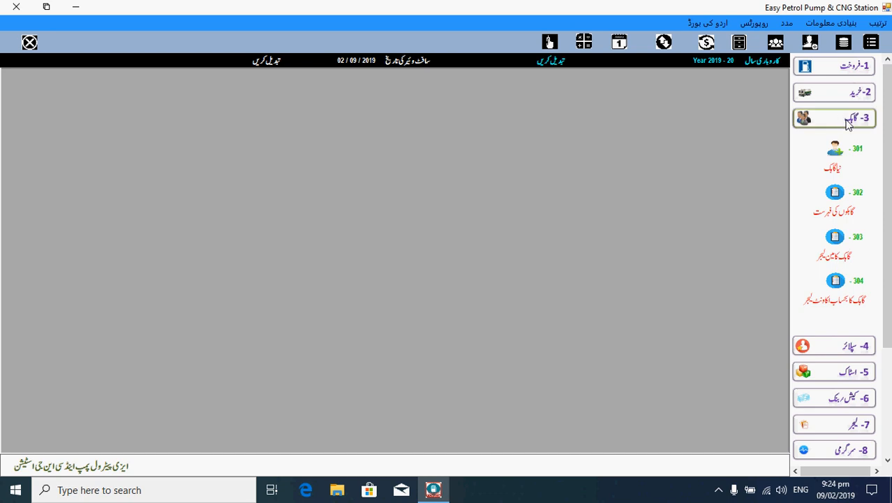
left_click(853, 68)
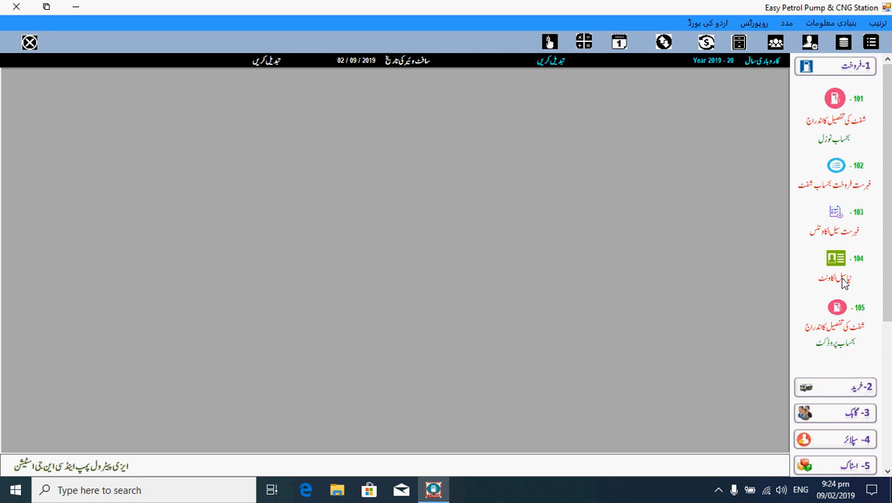
left_click(843, 281)
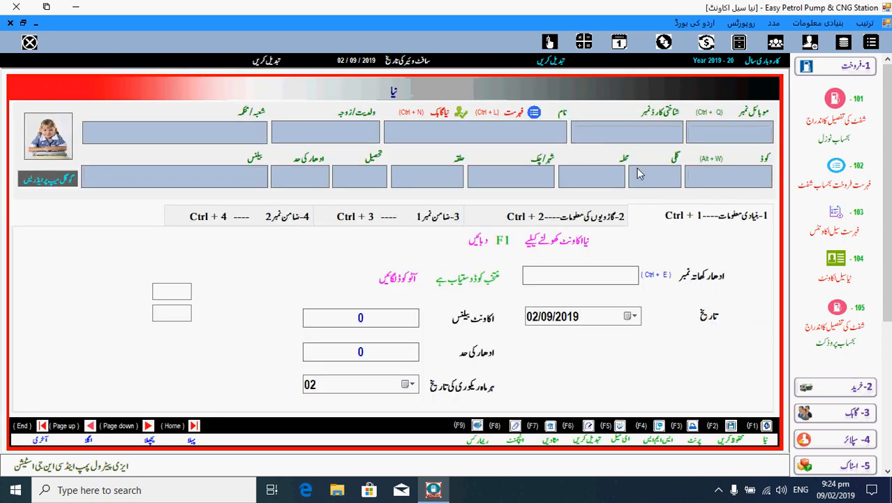
left_click(435, 119)
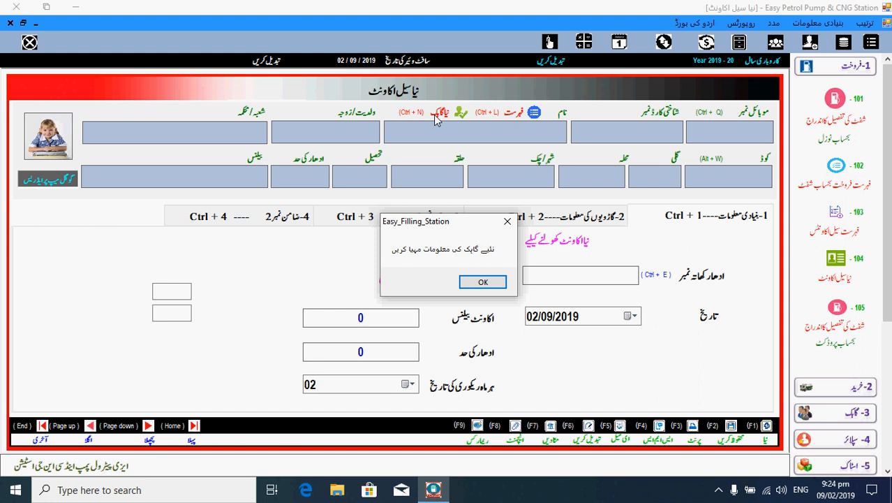
left_click(489, 282)
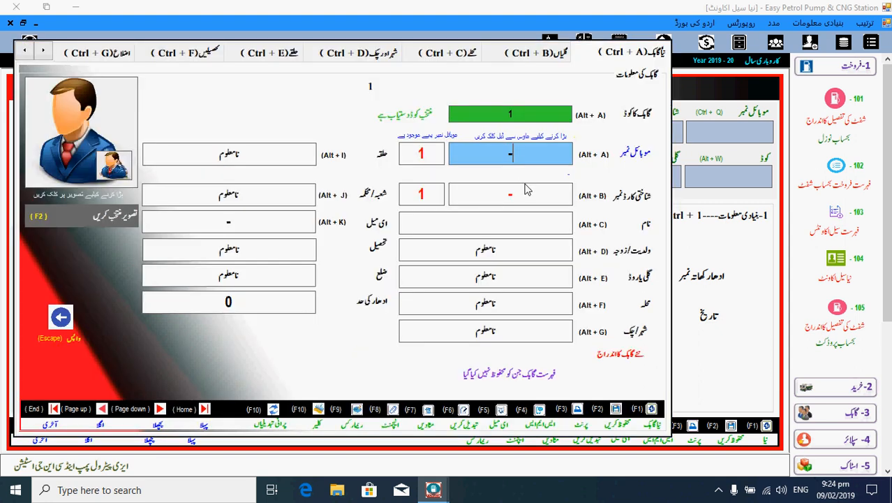
- Leave the customer's mobile and identity card fields at their defaults and enter the customer's name
left_click(527, 190)
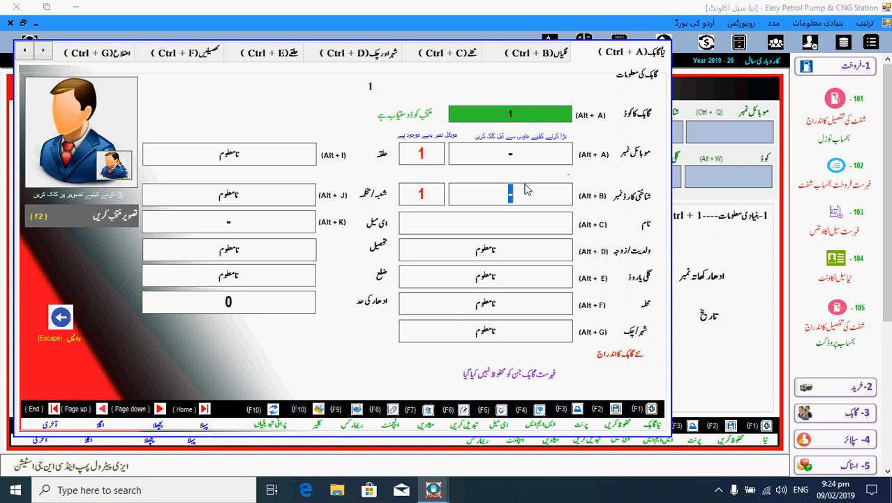
key("Return")
type("ج")
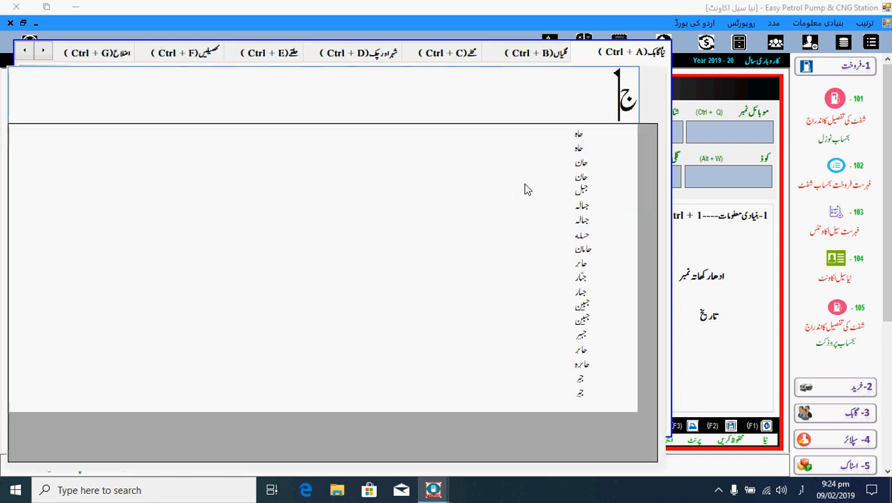
type("میل")
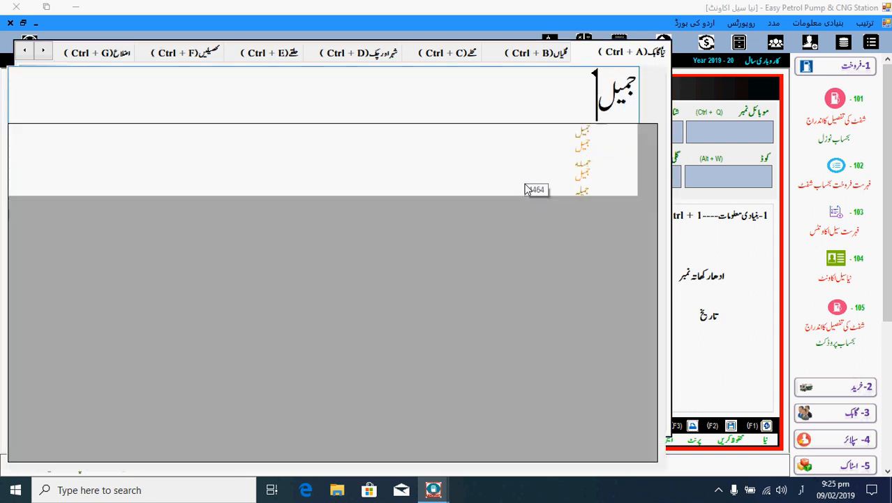
key("Return")
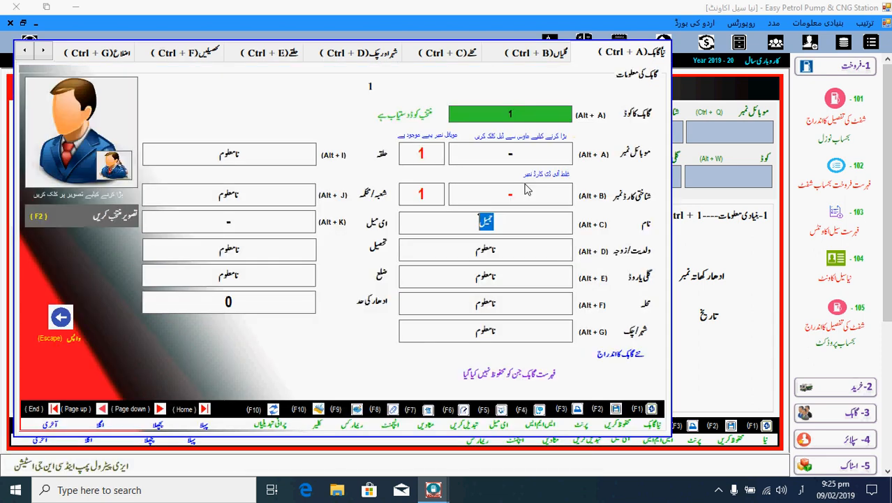
- Finish the customer record and start a new sale account for this customer
key("Return")
key("Return")
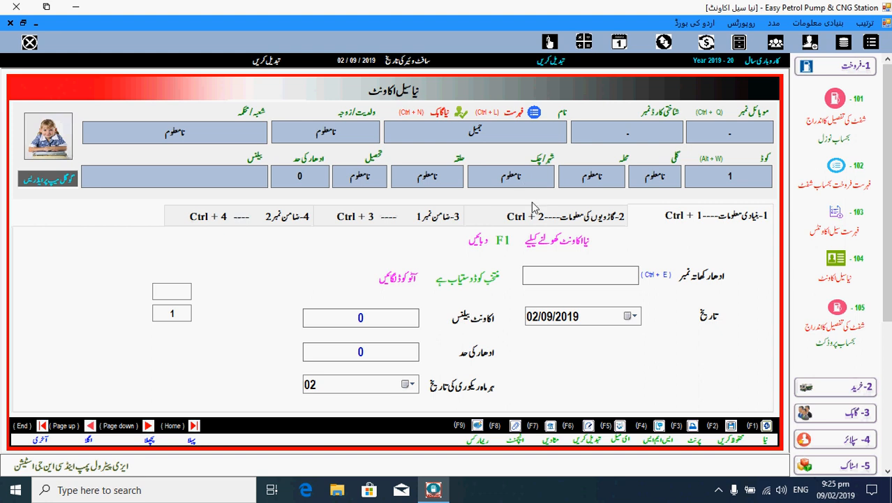
key("F1")
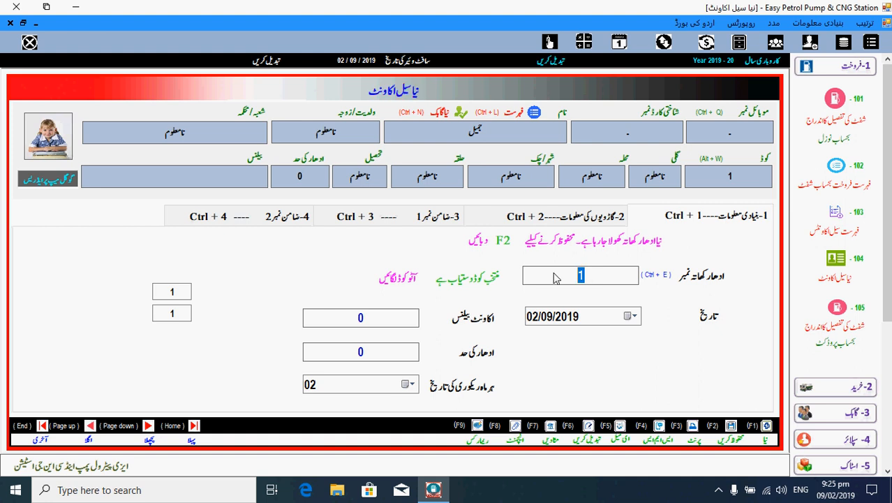
- Enter the credit account number for the new sale account and keep the default account date
type("205")
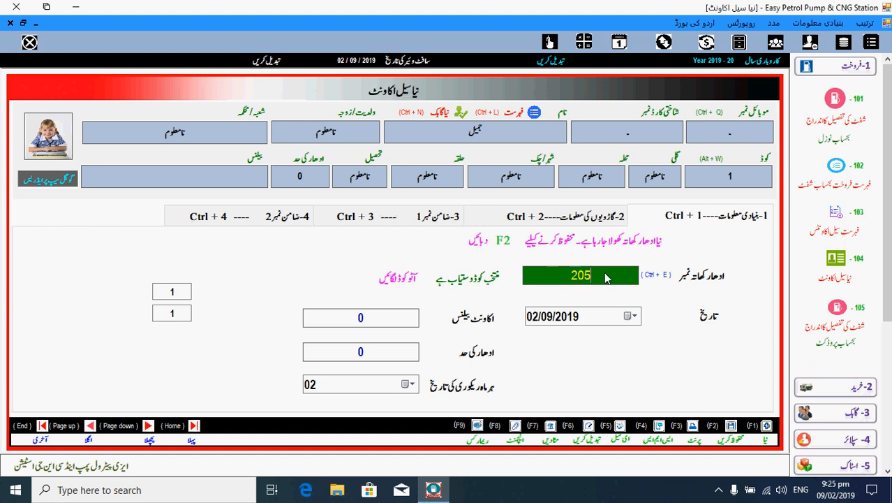
left_click_drag(605, 277, 563, 280)
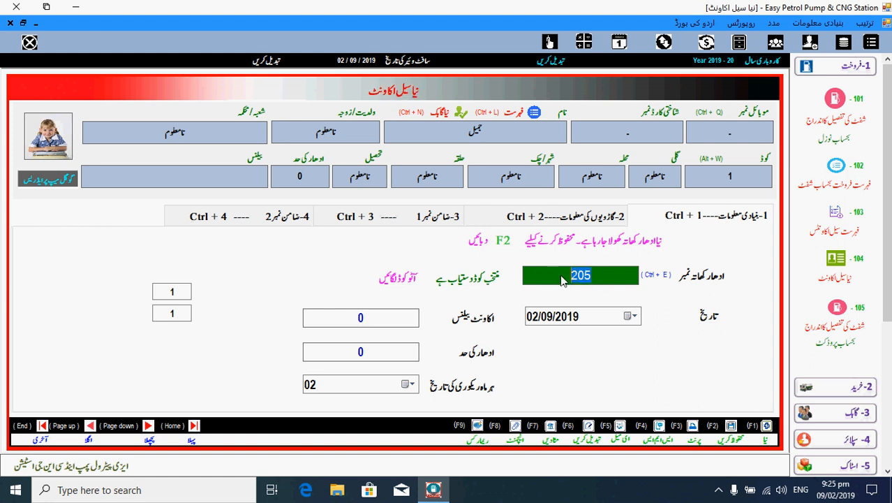
key("Return")
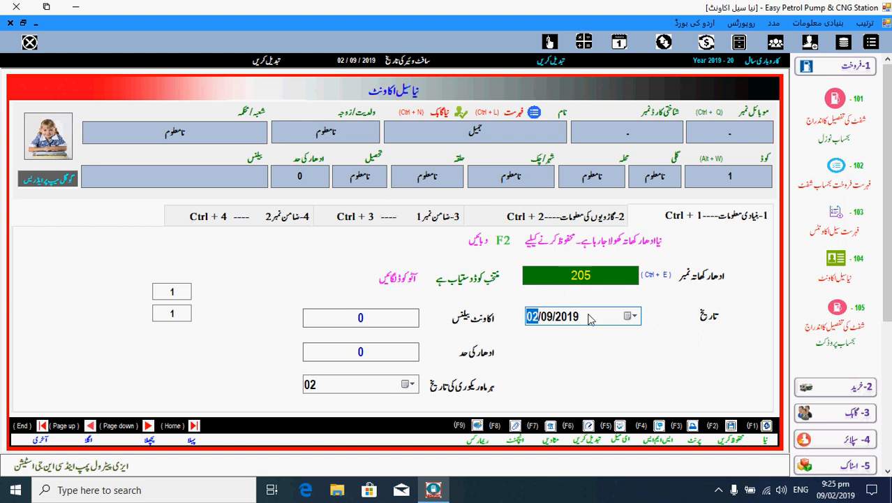
key("Return")
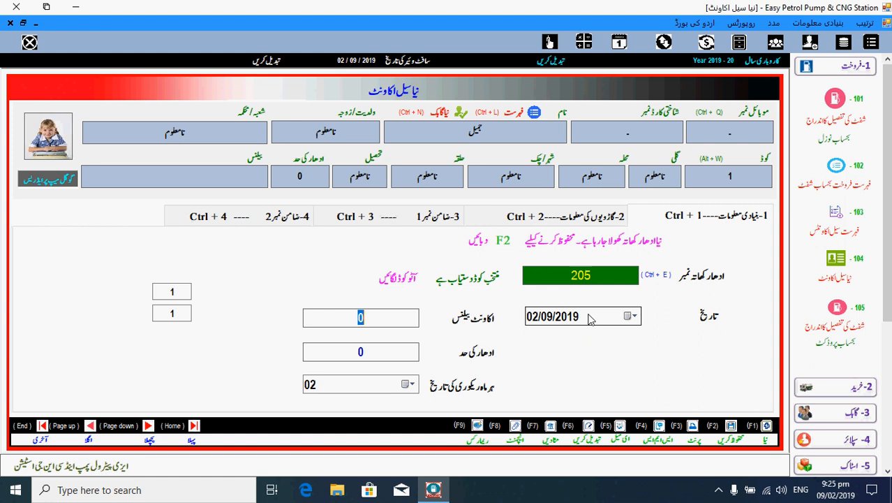
- Set the account balance to 57000 and the credit limit to 100000, keeping the default monthly recovery date
type("57000")
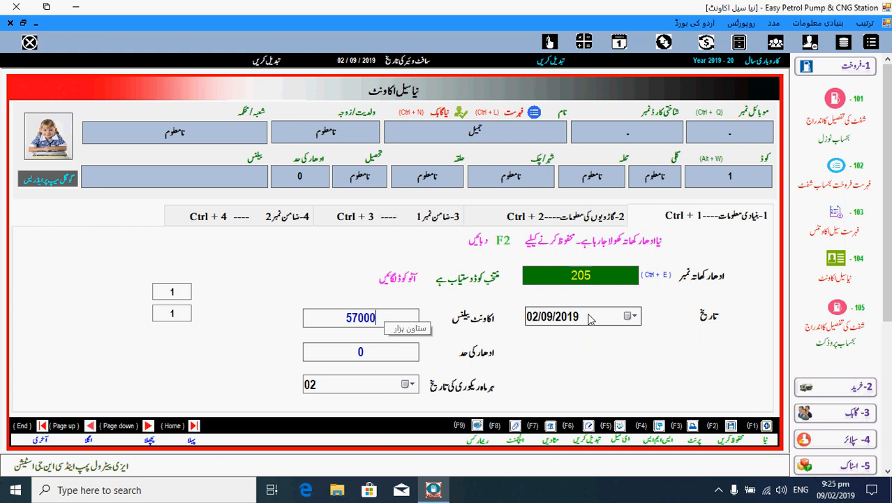
key("Return")
type("100000")
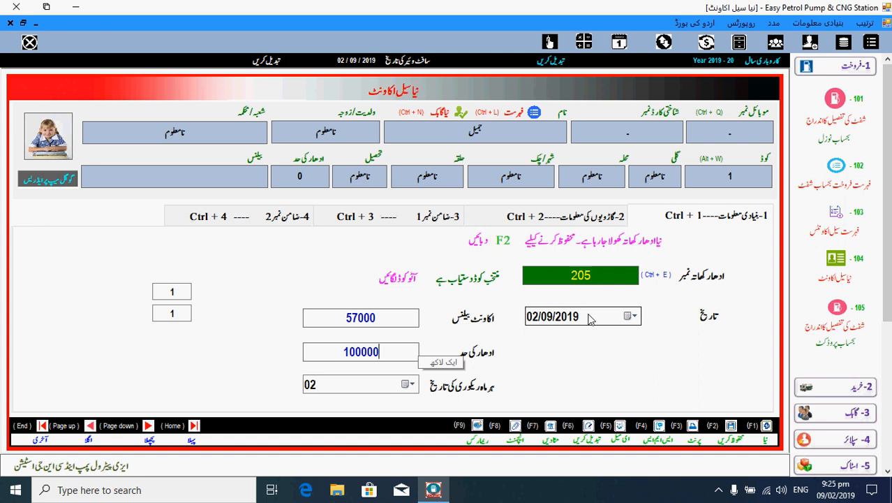
key("Tab")
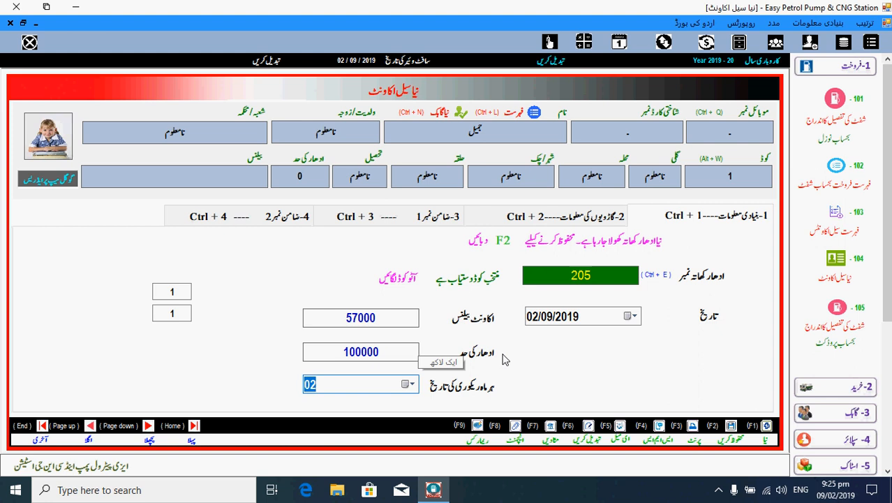
key("Tab")
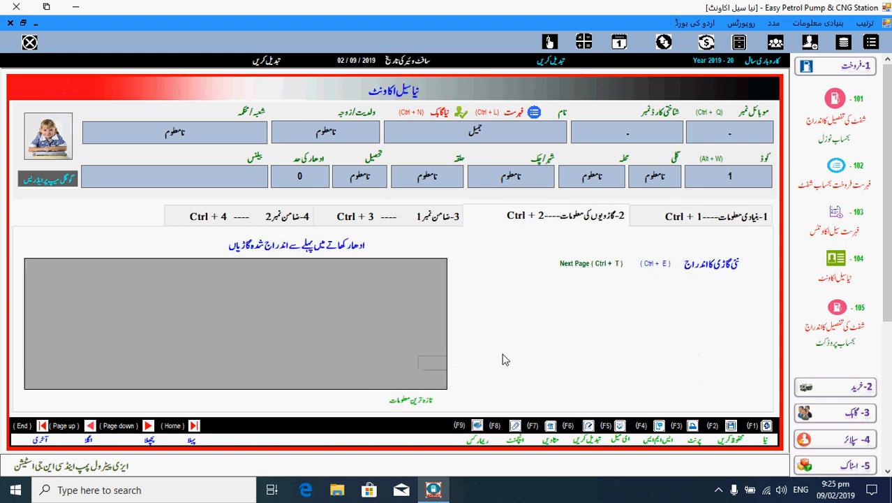
left_click(726, 267)
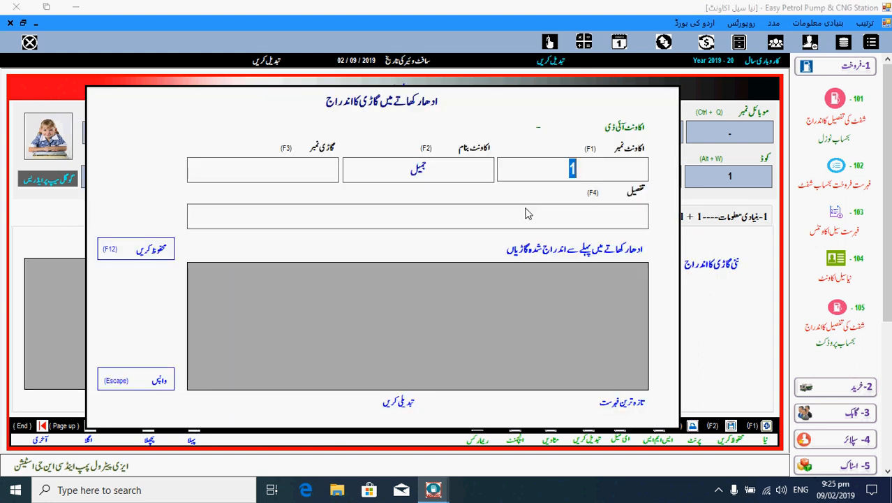
key("Return")
type("BNG")
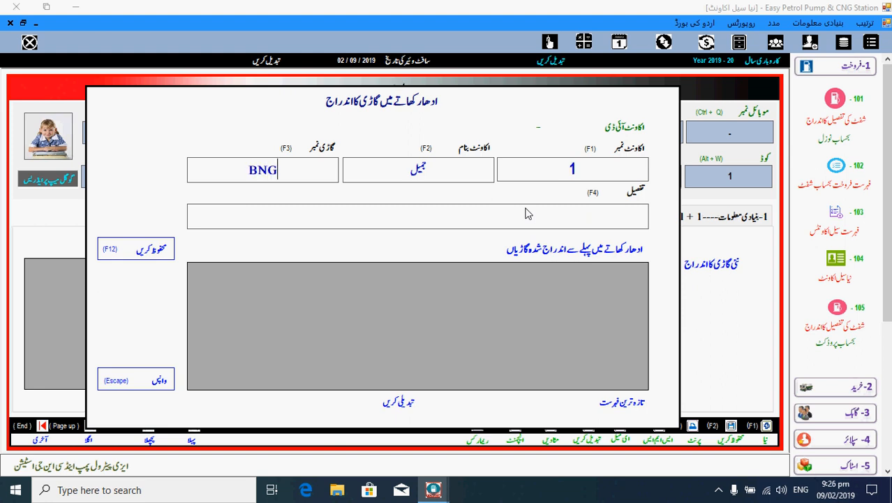
type(" 12")
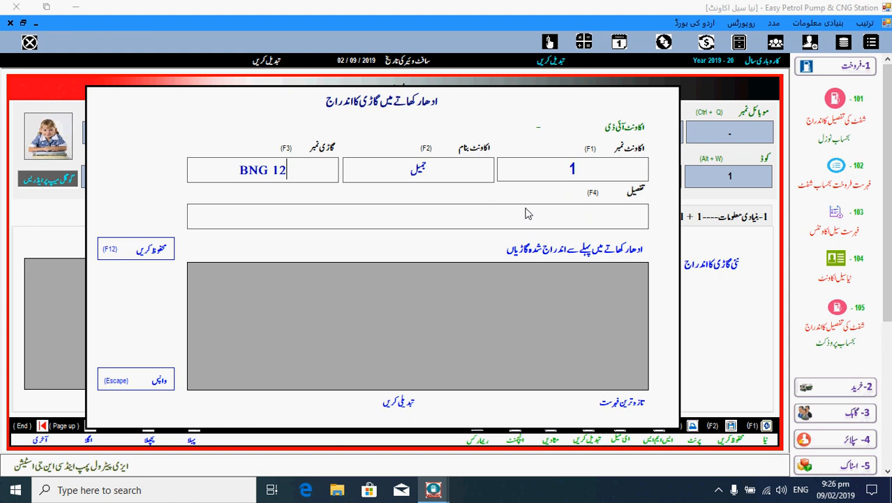
type("13")
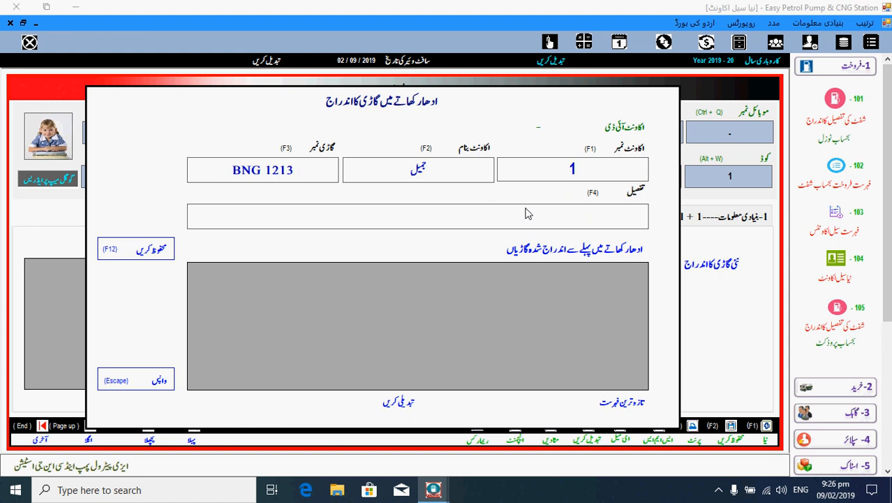
key("F12")
key("Return")
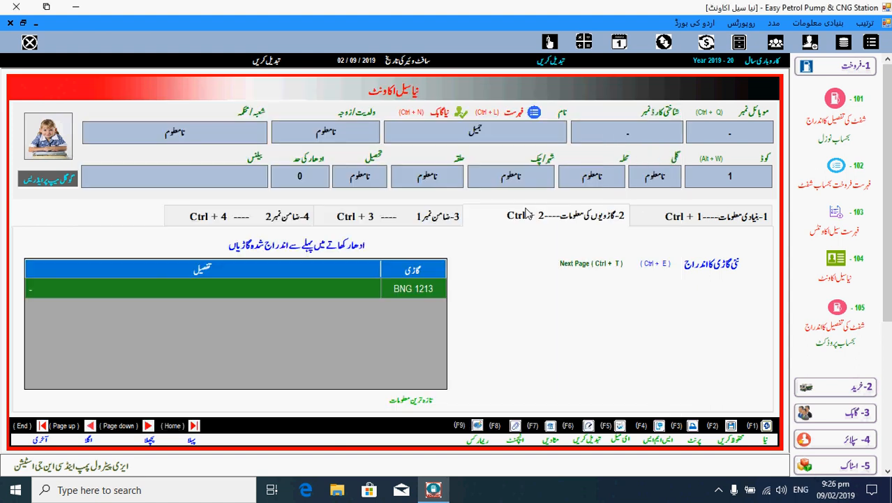
- Leave the details of both guarantors blank, save the sale account and close its form
left_click(452, 215)
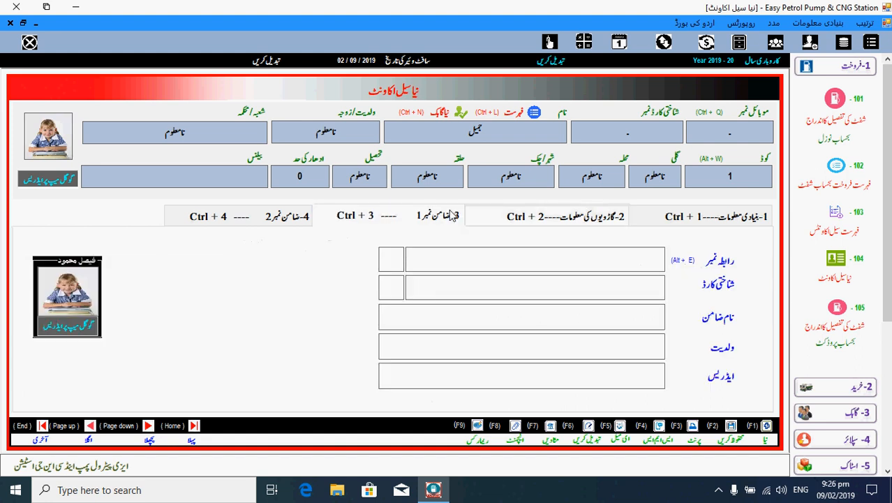
left_click(479, 264)
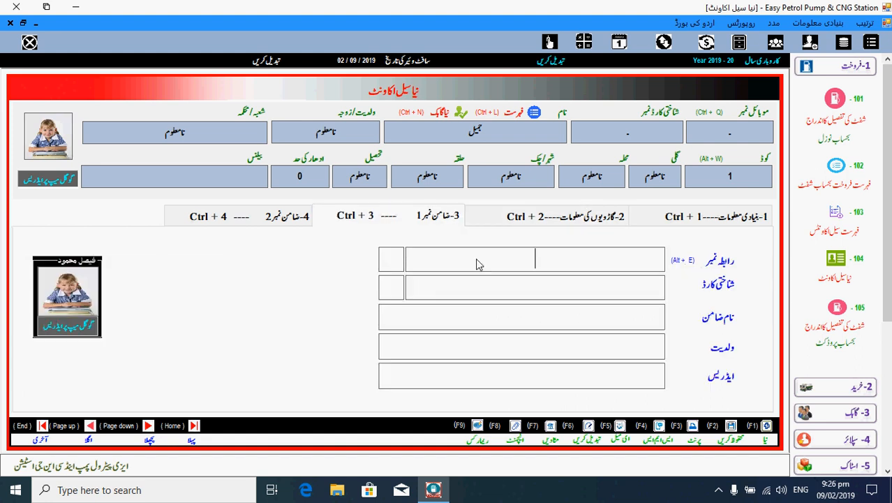
left_click(266, 218)
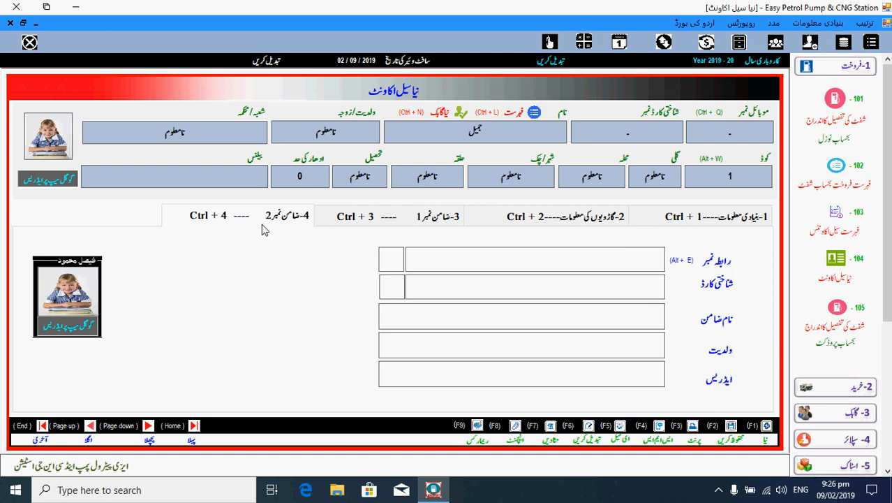
key("F2")
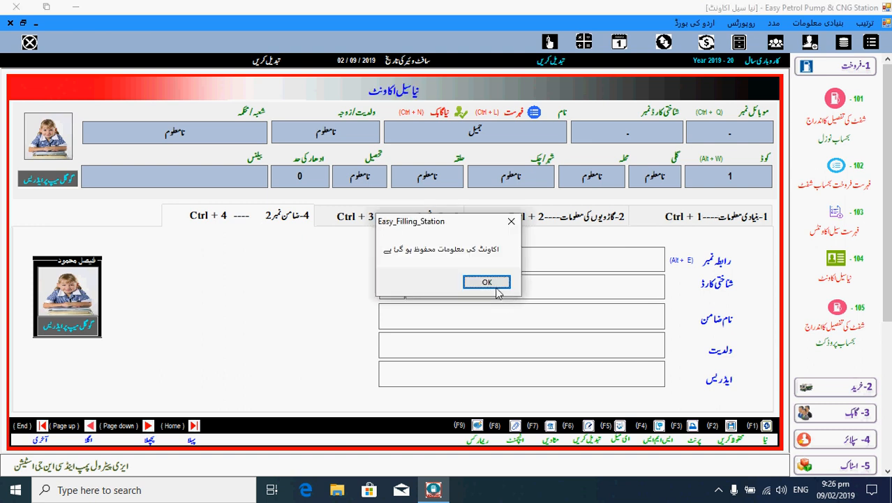
left_click(487, 283)
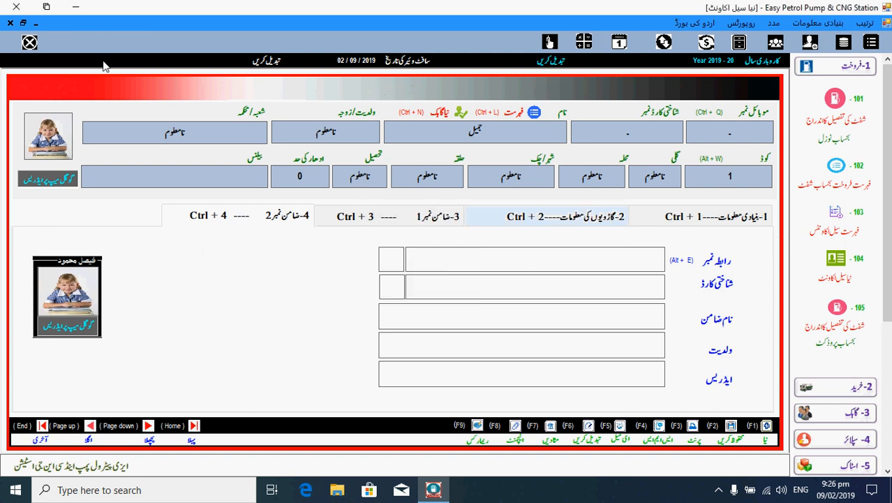
left_click(29, 42)
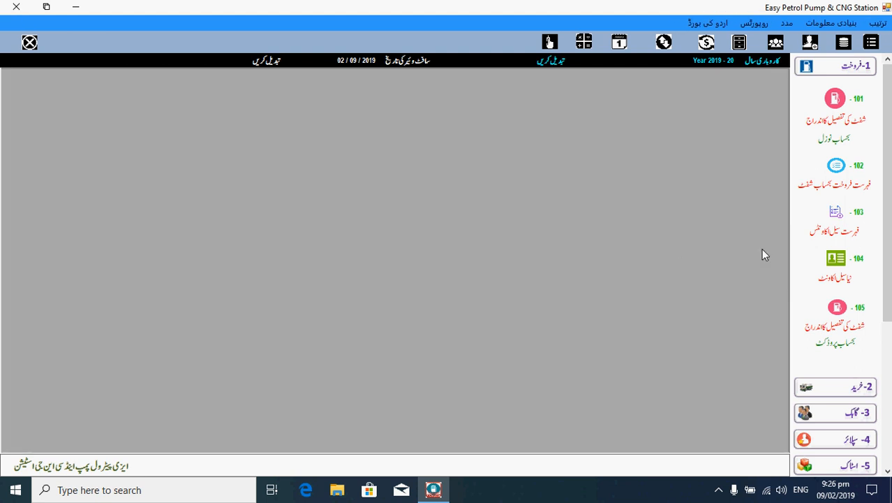
- Review the saved customer account in the list of sale accounts and close the list
left_click(838, 222)
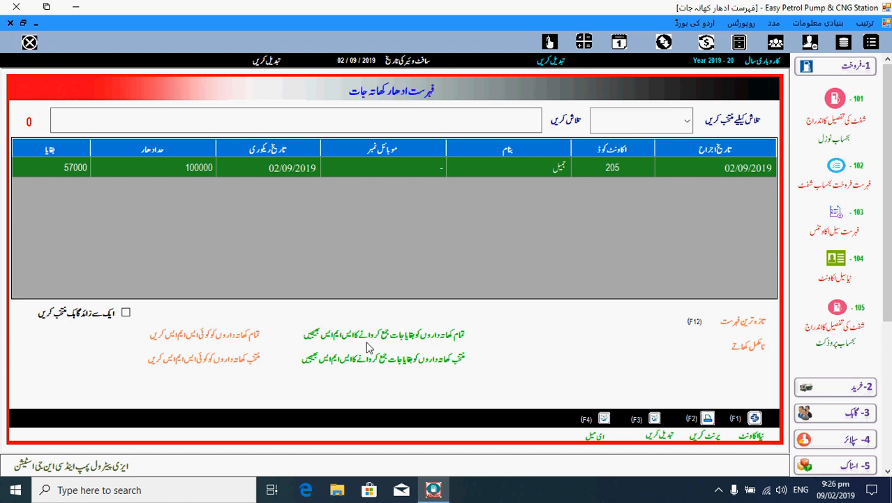
left_click(10, 24)
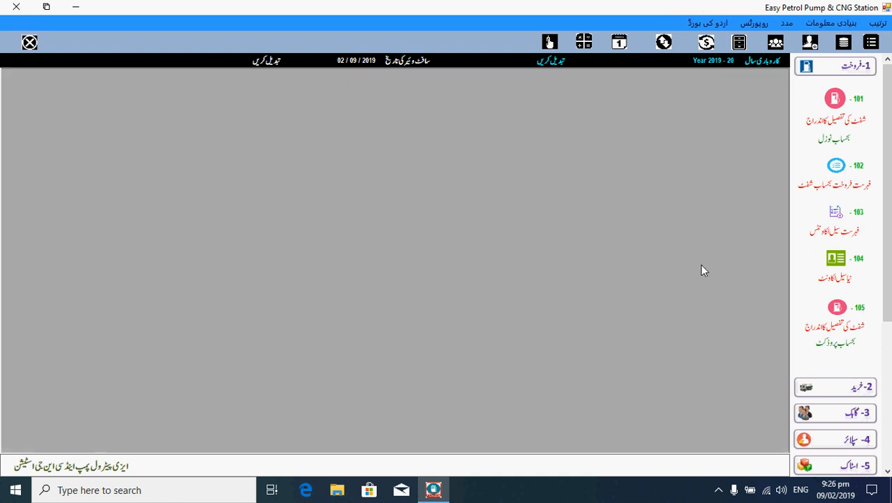
- Open the shift sales entry form and bring up the entry for a new shift
left_click(851, 75)
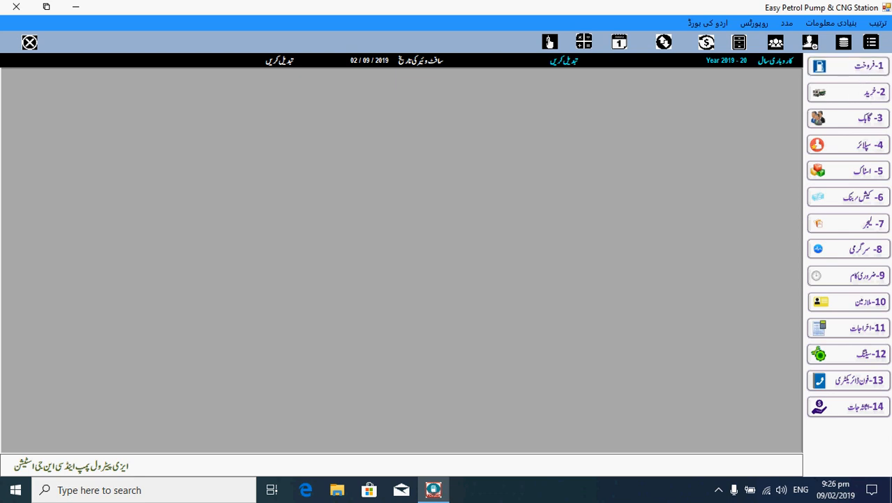
left_click(860, 69)
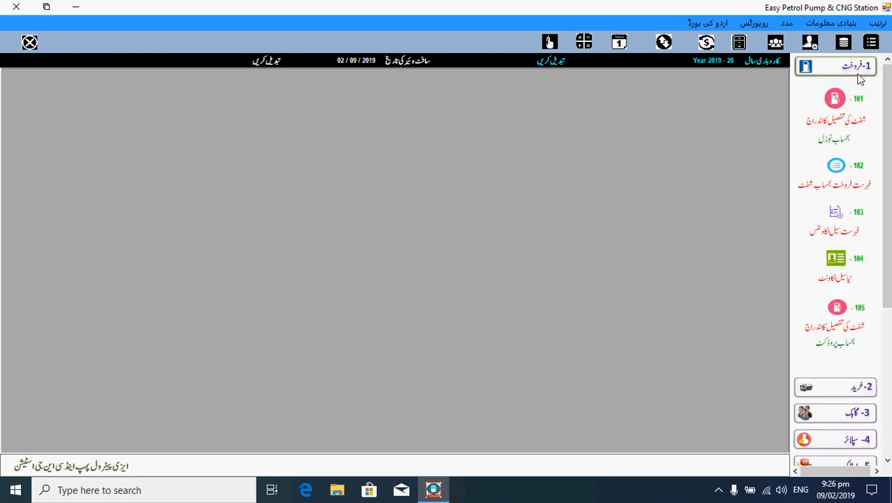
left_click(837, 309)
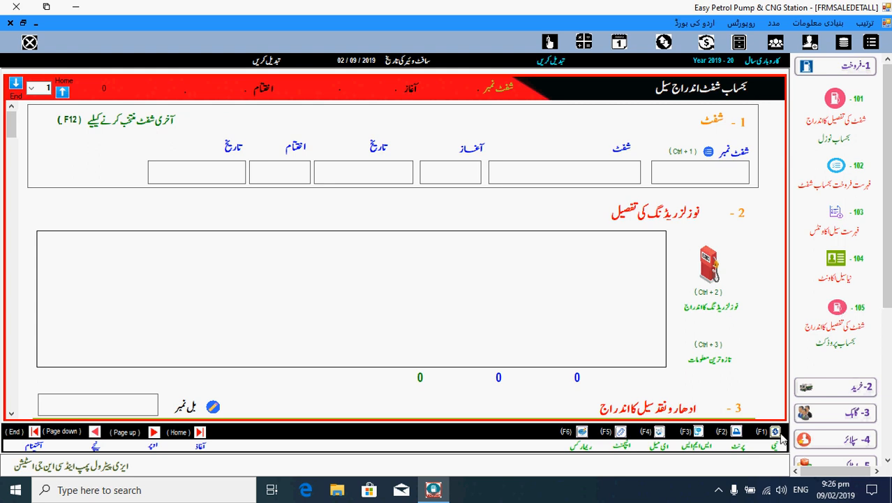
left_click(775, 432)
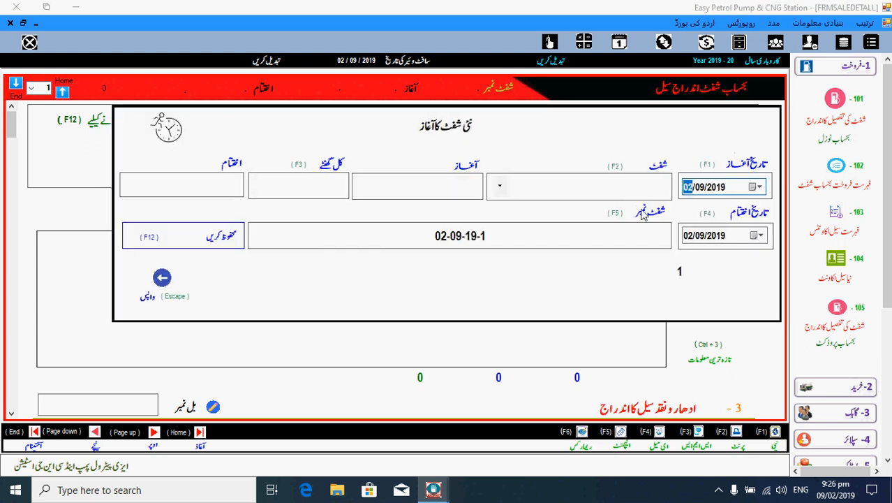
- Choose the defined shift "شفٹ" with start date 02/09/2019, save the new shift and return to the sales entry form
left_click(510, 194)
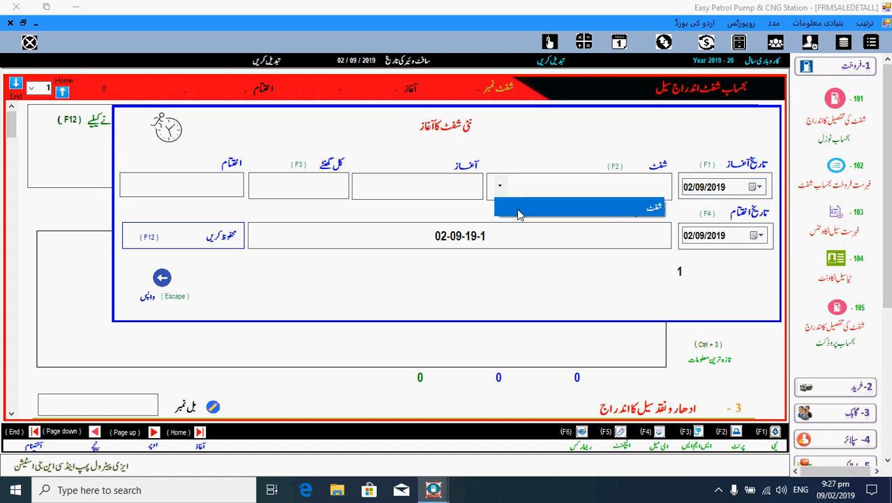
left_click(519, 207)
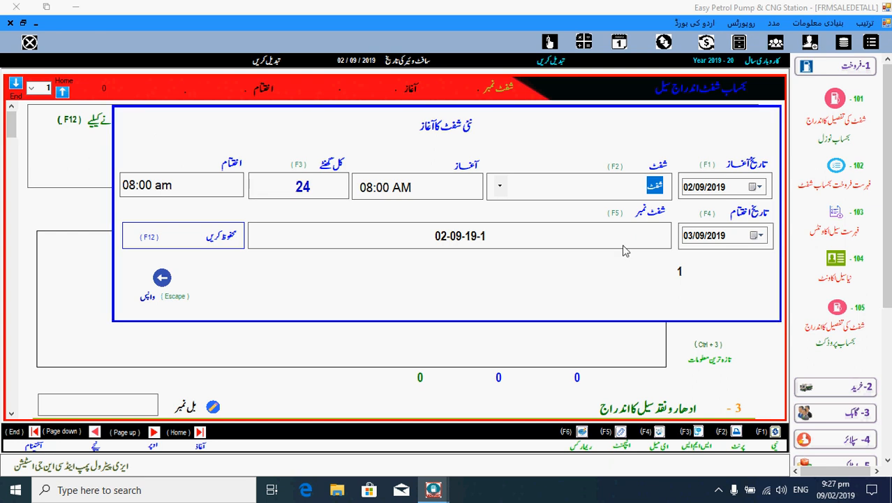
left_click(224, 238)
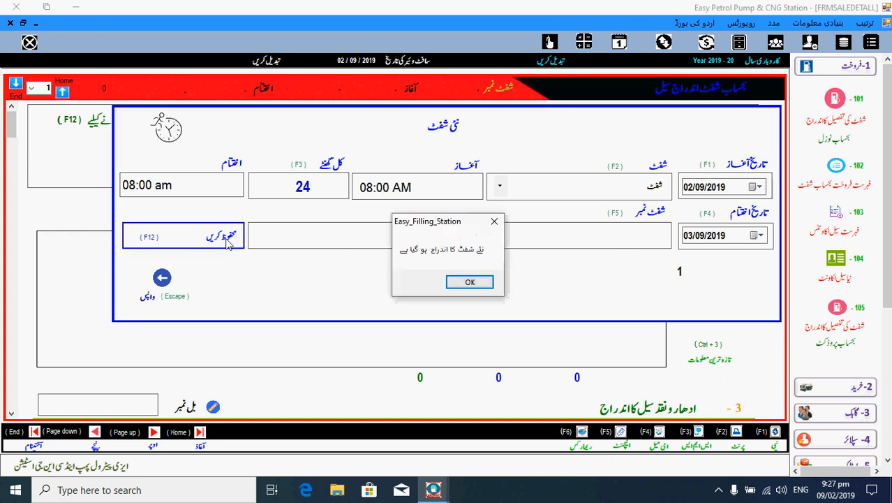
key("Return")
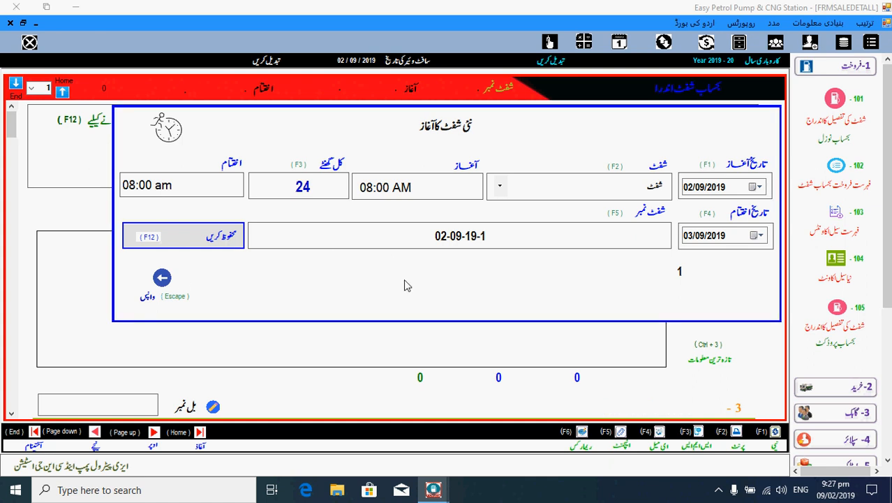
key("Escape")
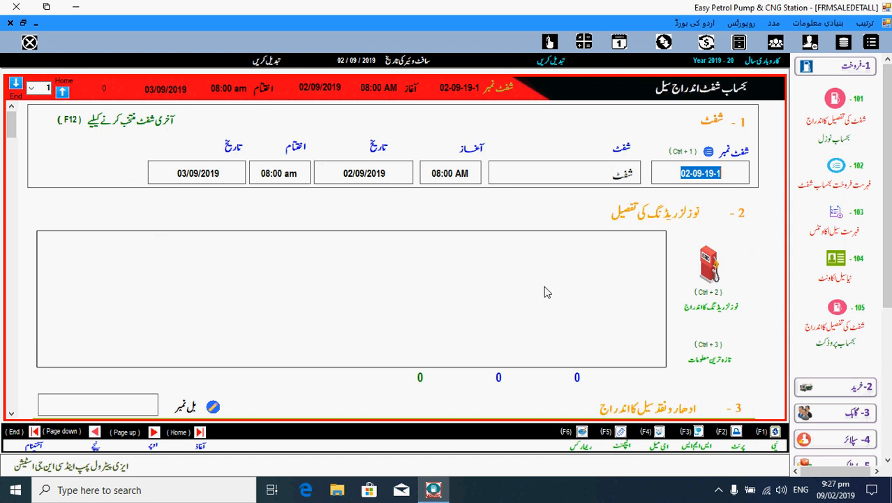
- Open the nozzle readings entry for the shift and give nozzle 1 an opening reading of 1000 and a closing reading of 2000
left_click(710, 273)
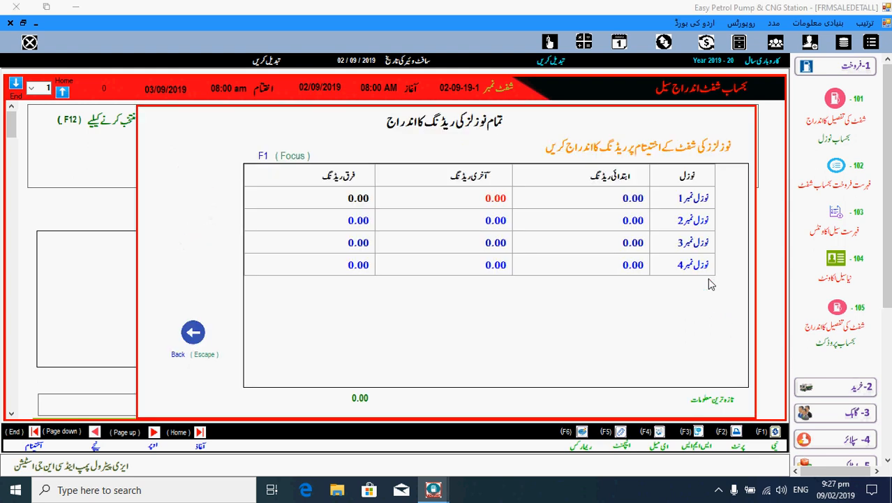
left_click(637, 197)
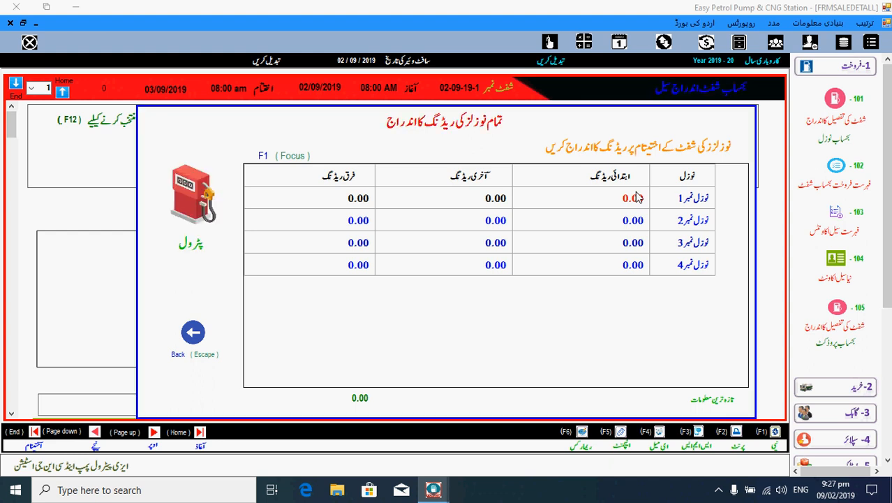
type("100")
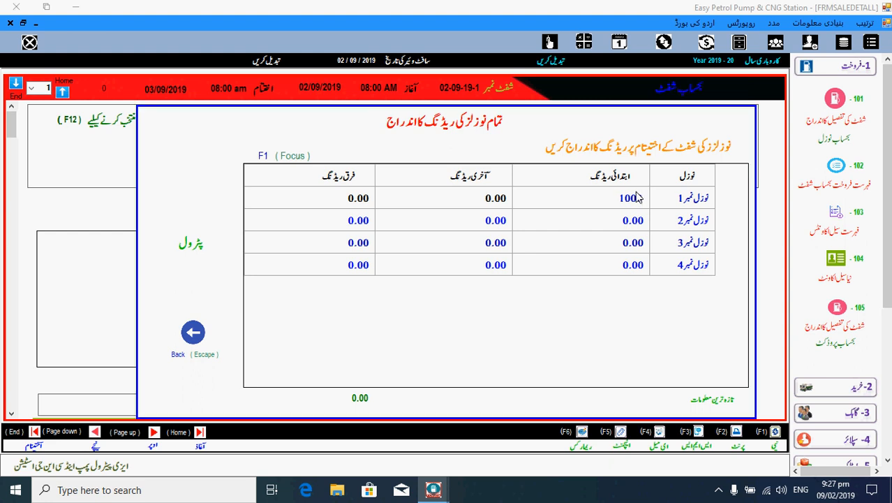
left_click(488, 198)
type("2")
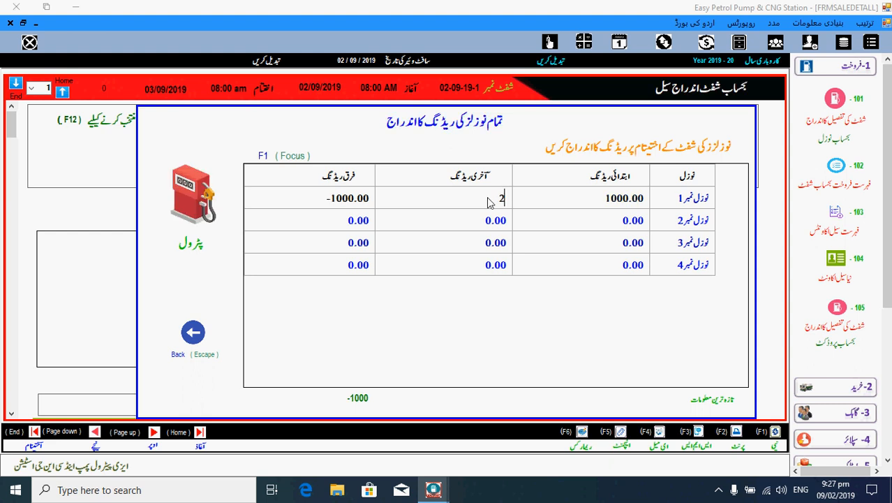
type("000")
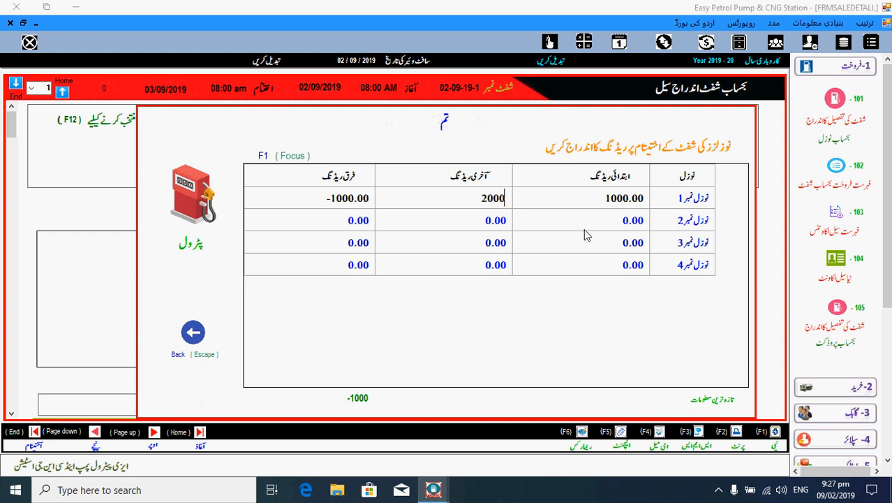
- Enter an opening reading of 4000 and a closing reading of 4300 for nozzle 2
left_click(619, 225)
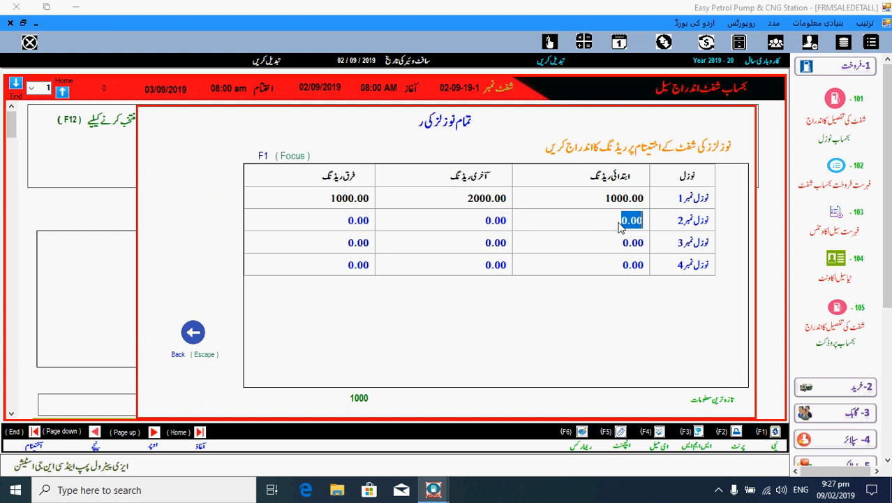
type("4000")
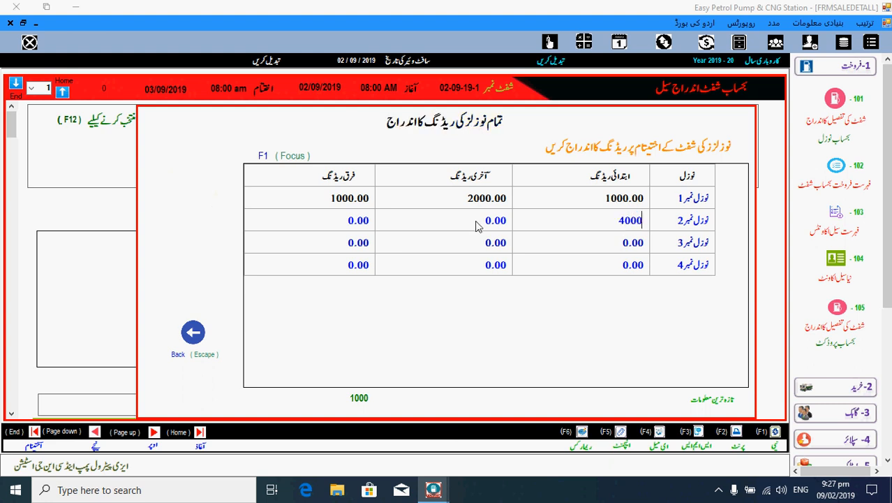
left_click(477, 225)
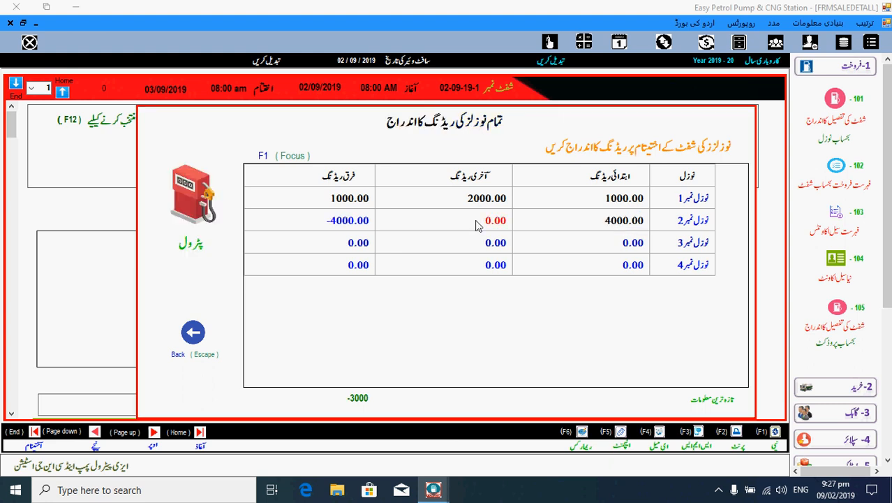
type("43")
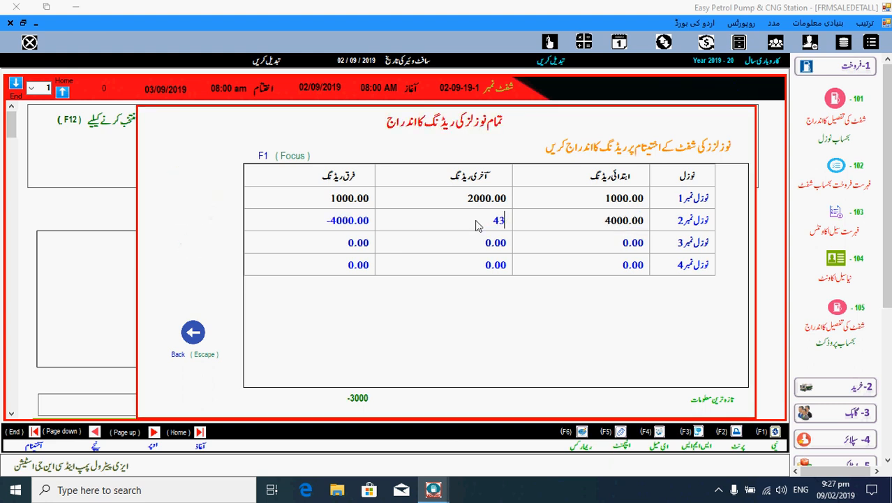
type("00")
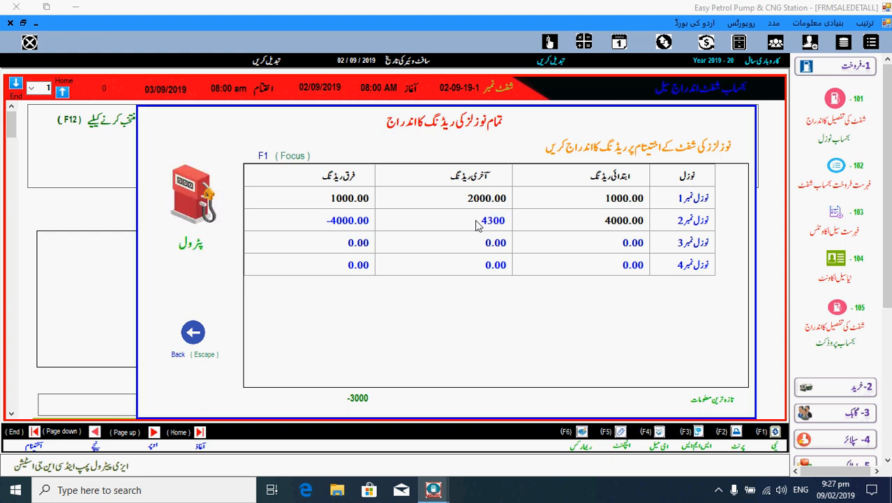
key("Return")
- Enter an opening reading of 5000 and a closing reading of 5600 for nozzle 3
left_click(616, 250)
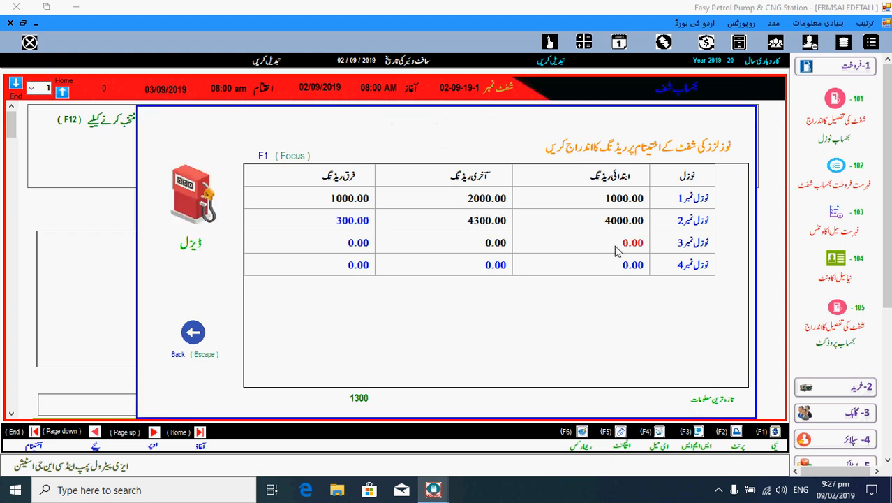
type("5000")
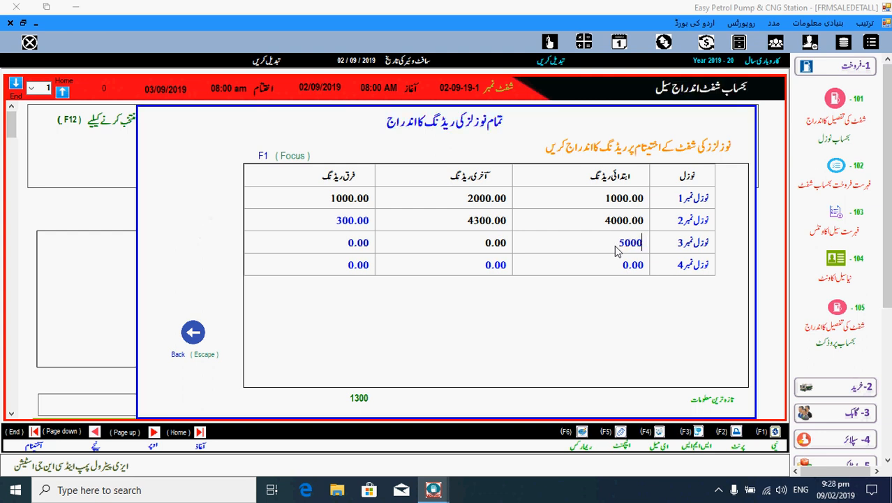
left_click(499, 250)
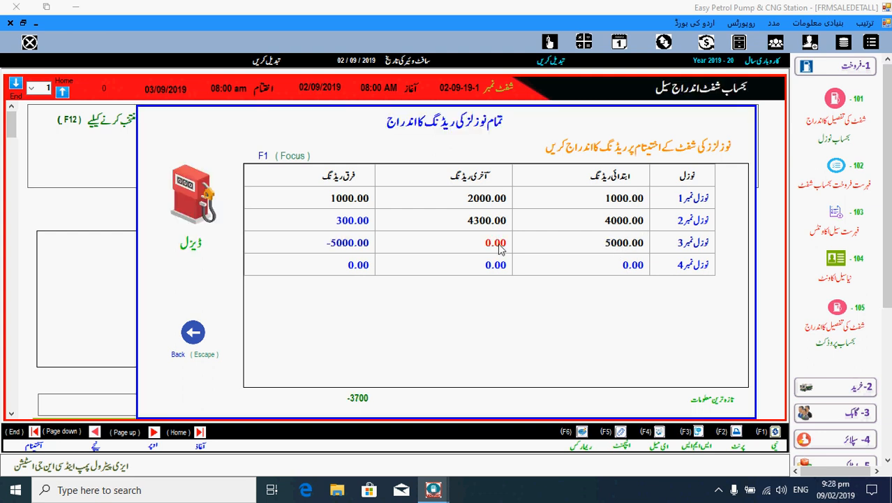
type("5600")
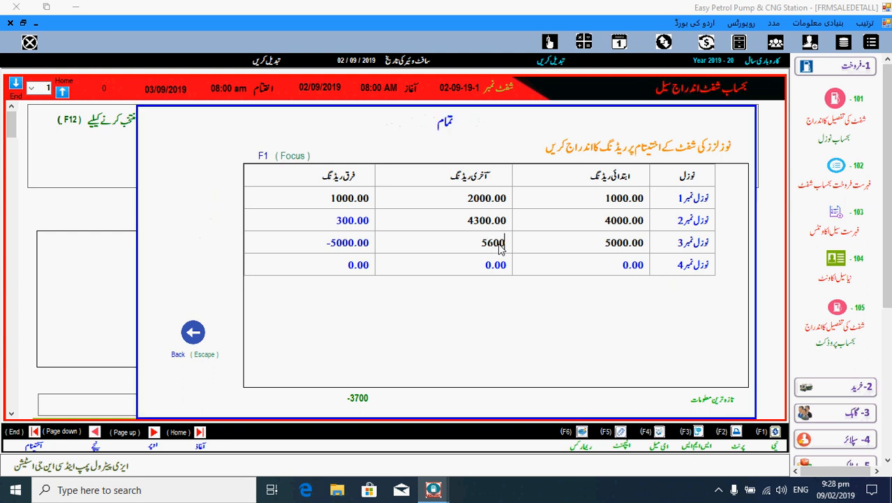
key("Return")
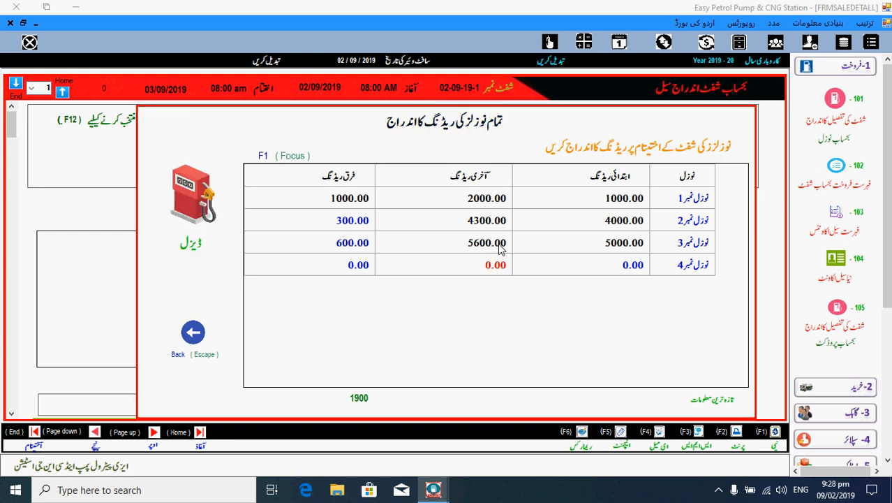
- Enter an opening reading of 4000 and a closing reading of 4020 for nozzle 4, and return to the shift sales entry
left_click(566, 267)
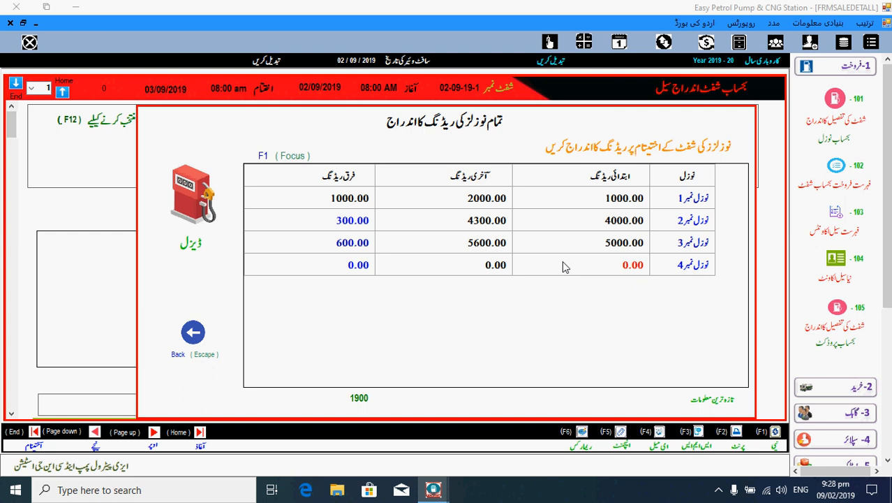
type("4000")
key("Return")
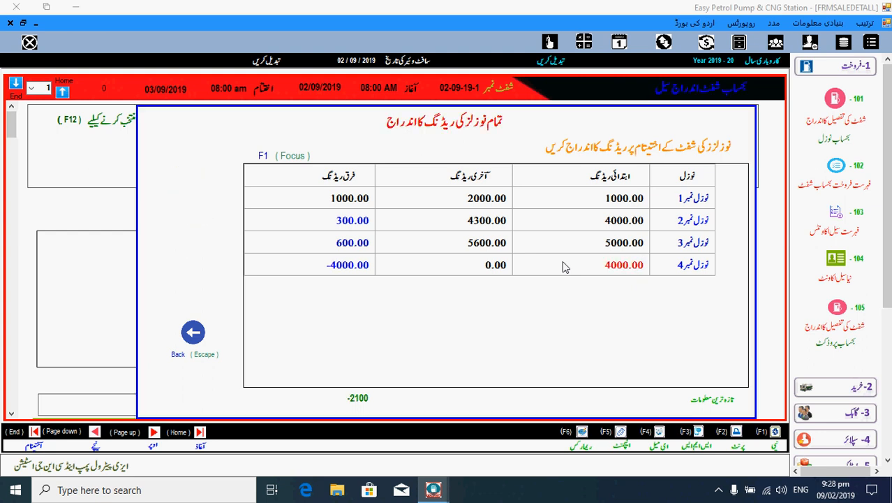
left_click(503, 270)
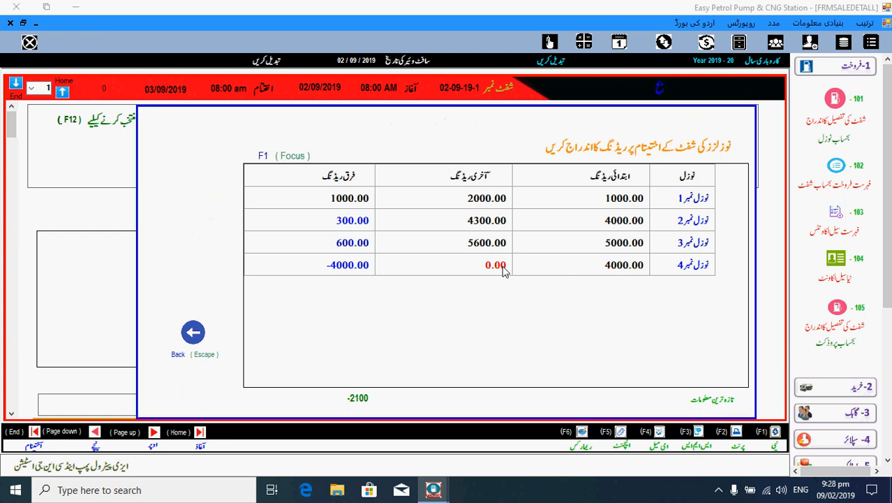
type("4000")
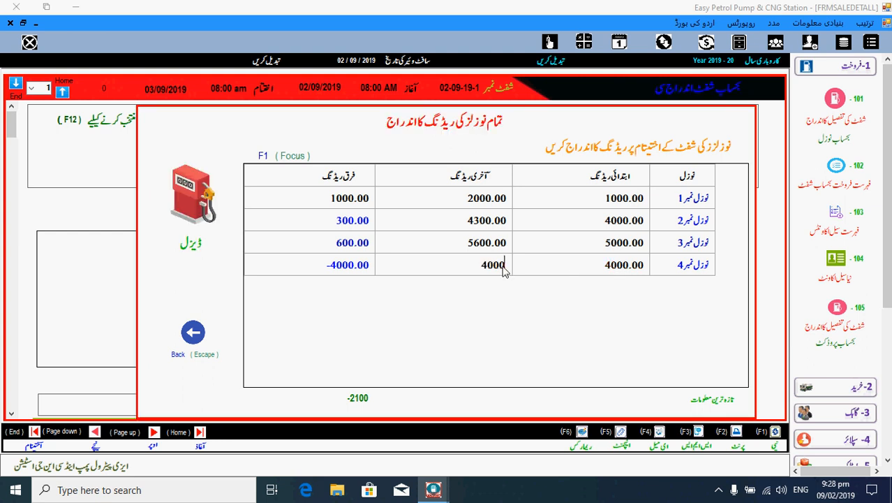
key("BackSpace")
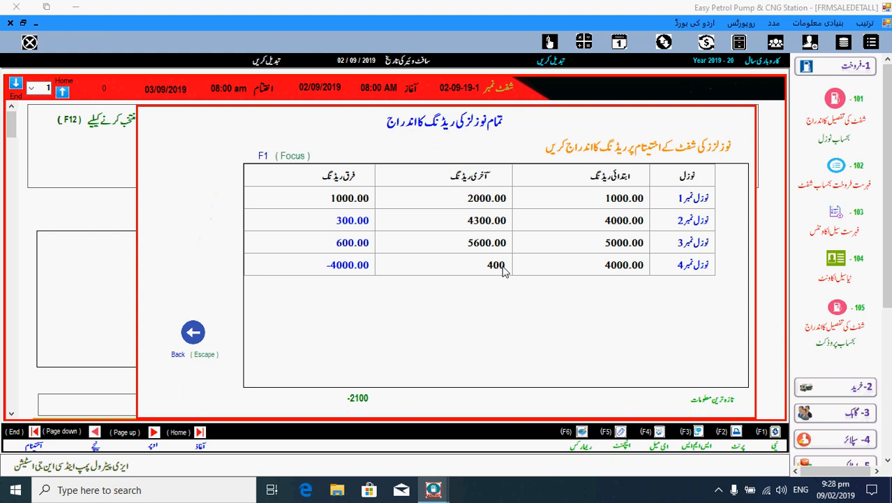
key("BackSpace")
type("200")
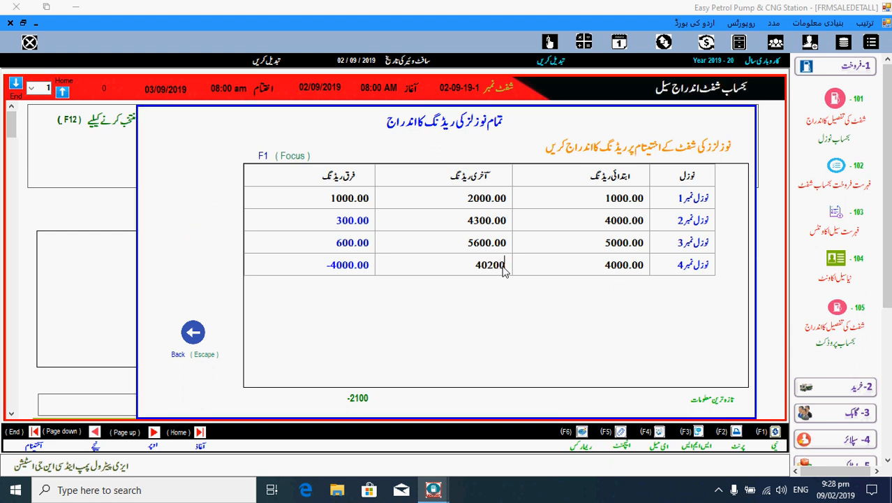
key("BackSpace")
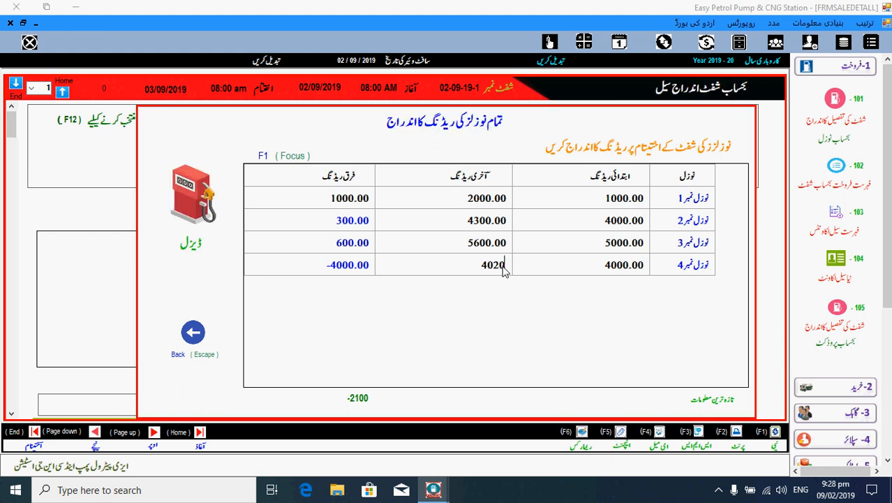
key("Return")
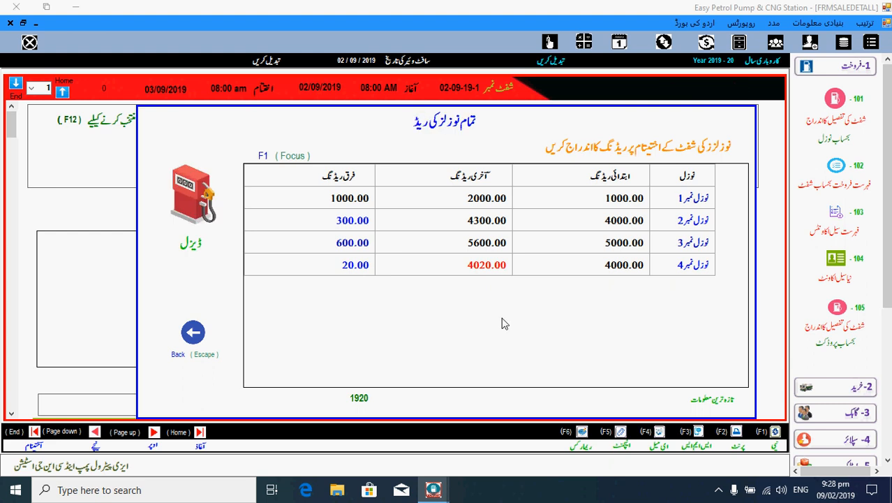
key("Escape")
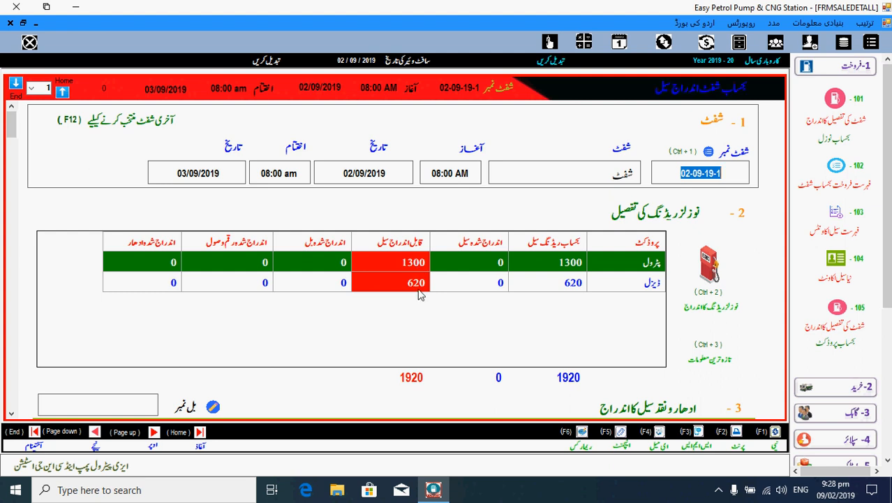
- Choose the customer's account from the list of credit accounts for the first bill in the credit and cash sale section
key("Page_Down")
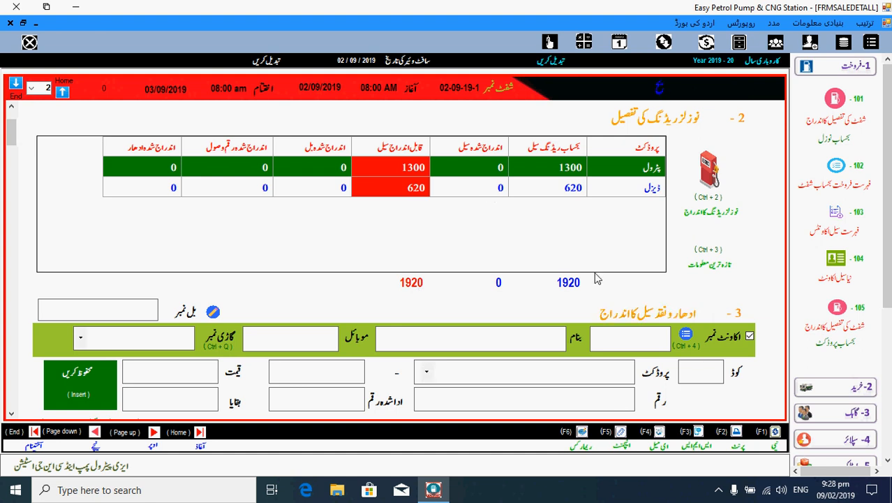
left_click(644, 348)
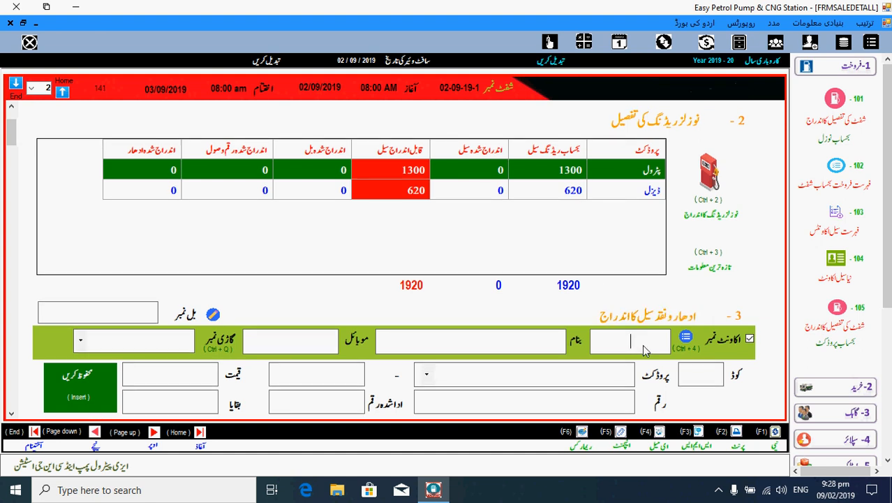
type("1")
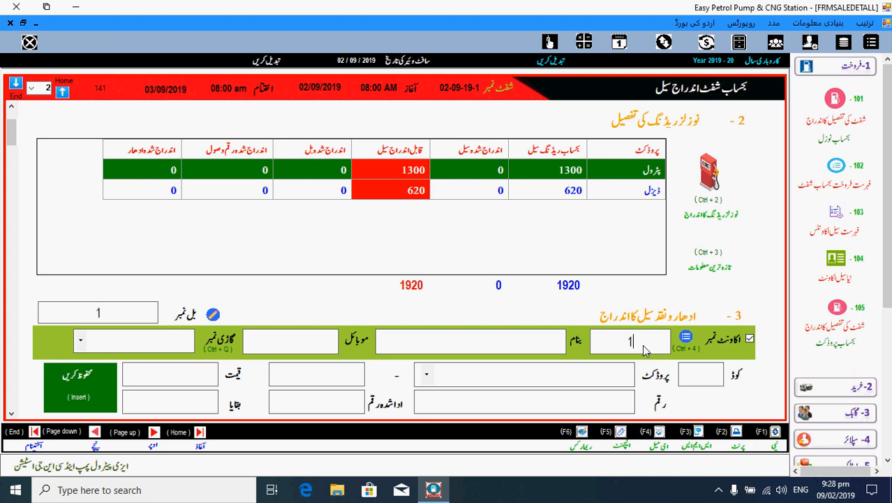
left_click(688, 338)
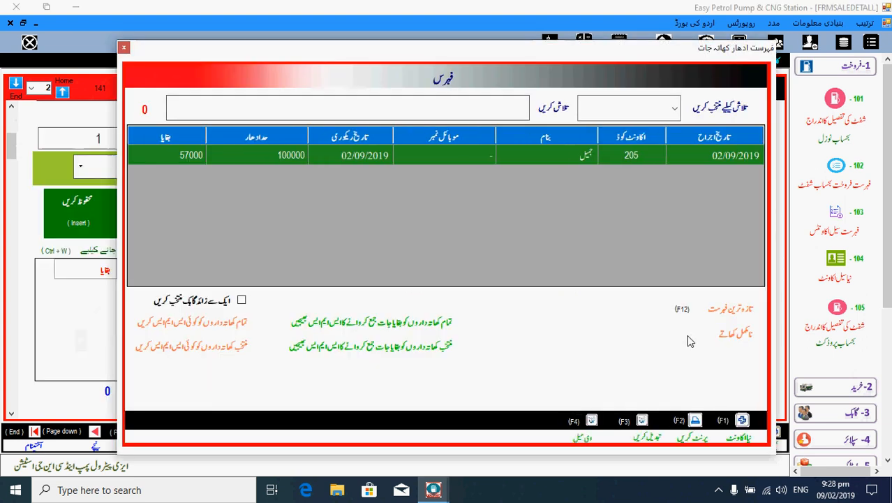
double_click(630, 155)
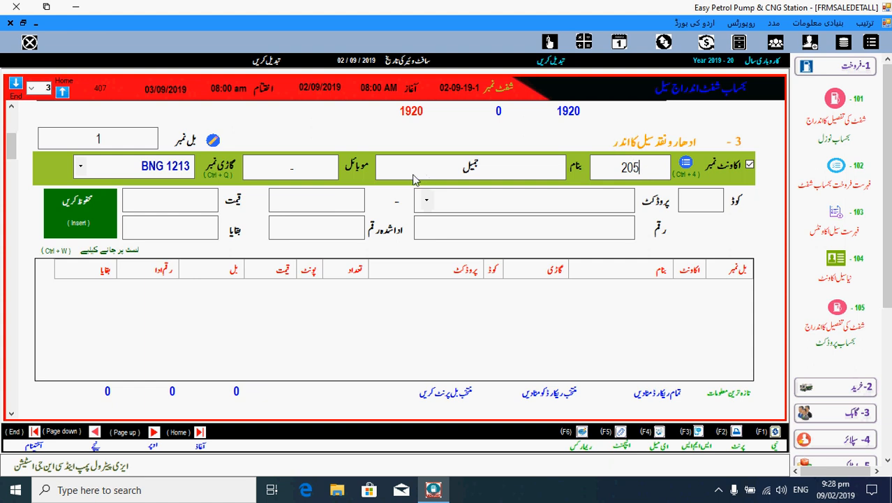
- Enter product code 1 (petrol) and a quantity of 350 litres for the customer's bill
key("Return")
type("1")
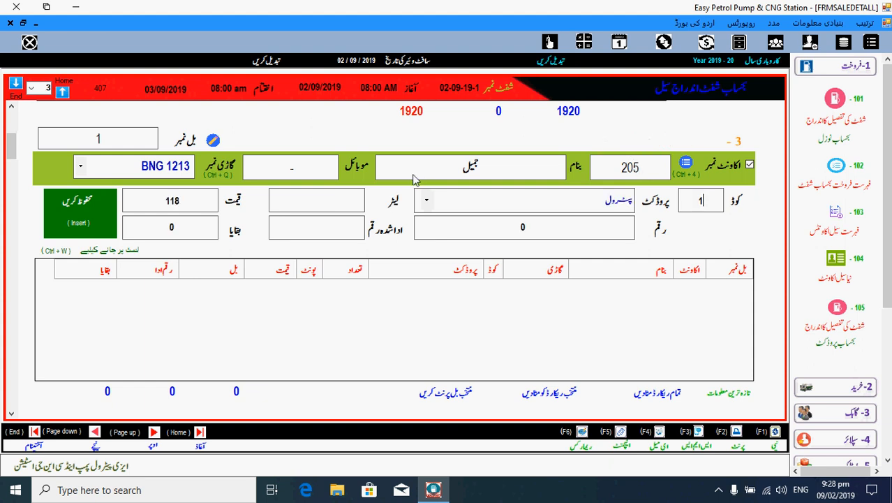
key("Page_Up")
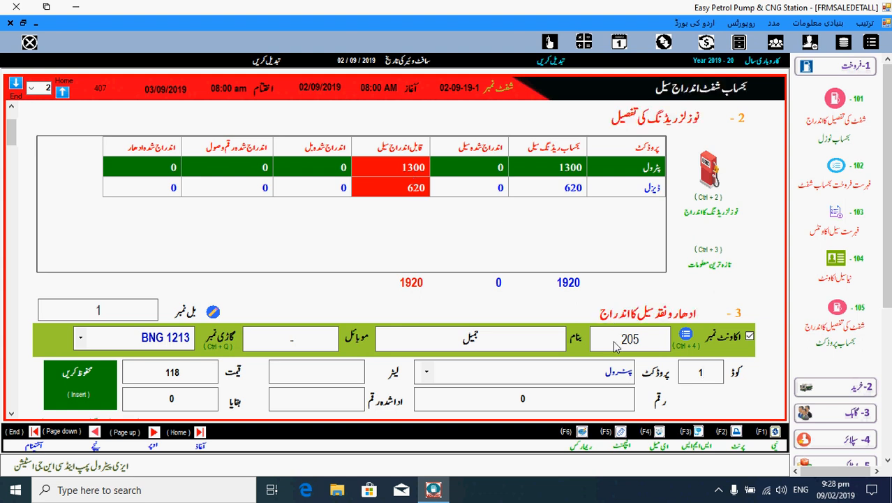
key("Return")
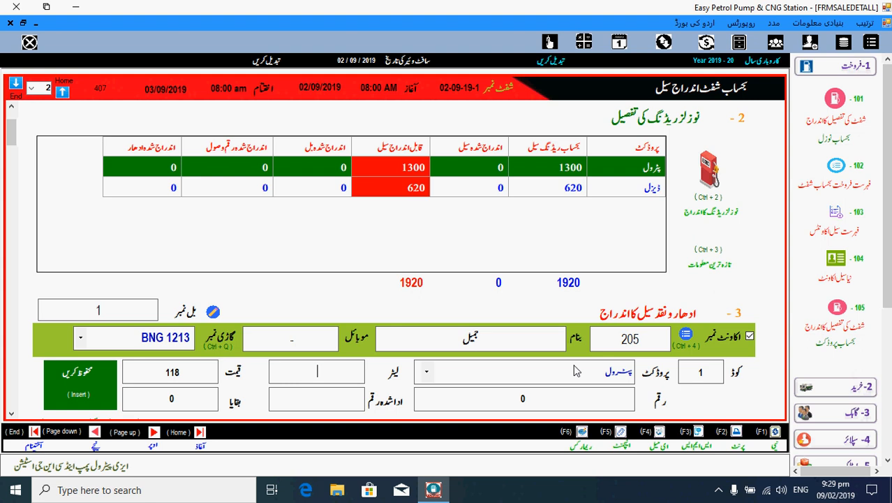
type("350")
key("Return")
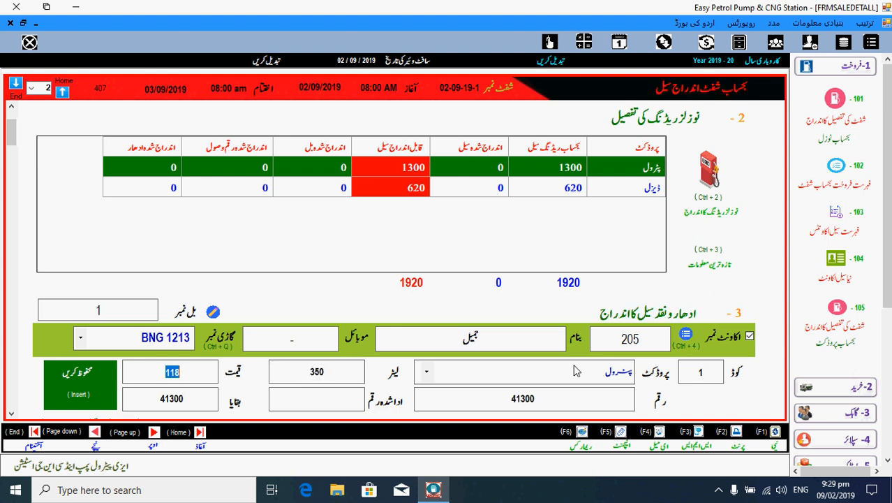
- Accept the bill's price of 118 and its amount, set the paid amount to 0 and save the credit sale
key("Return")
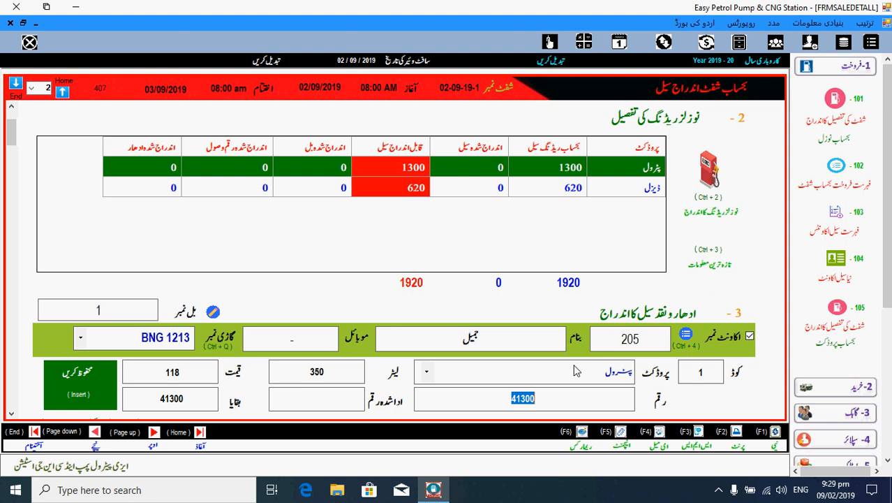
key("Return")
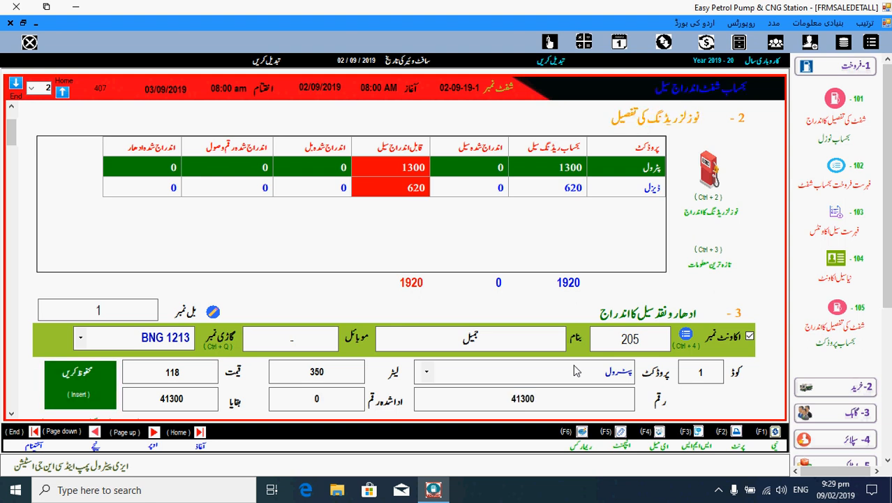
key("Insert")
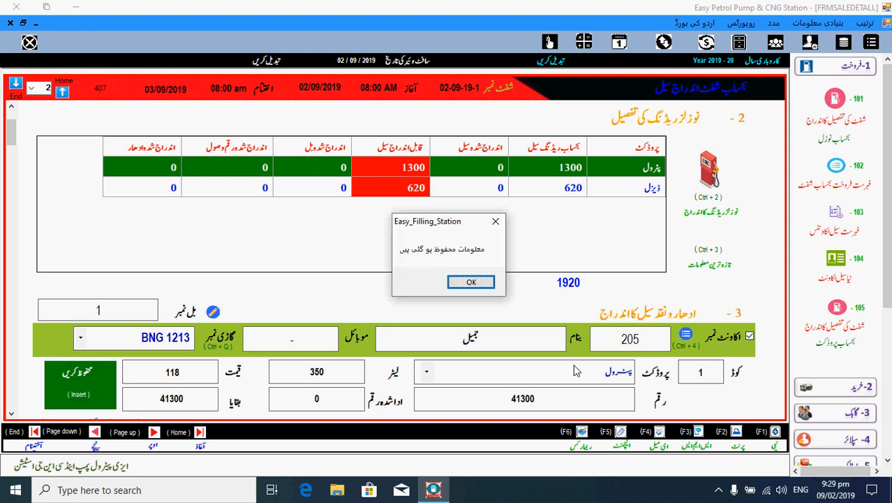
key("Return")
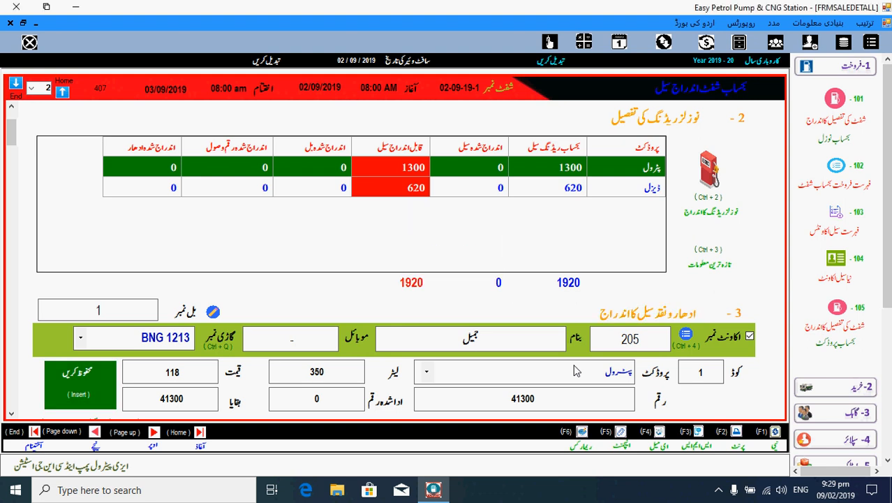